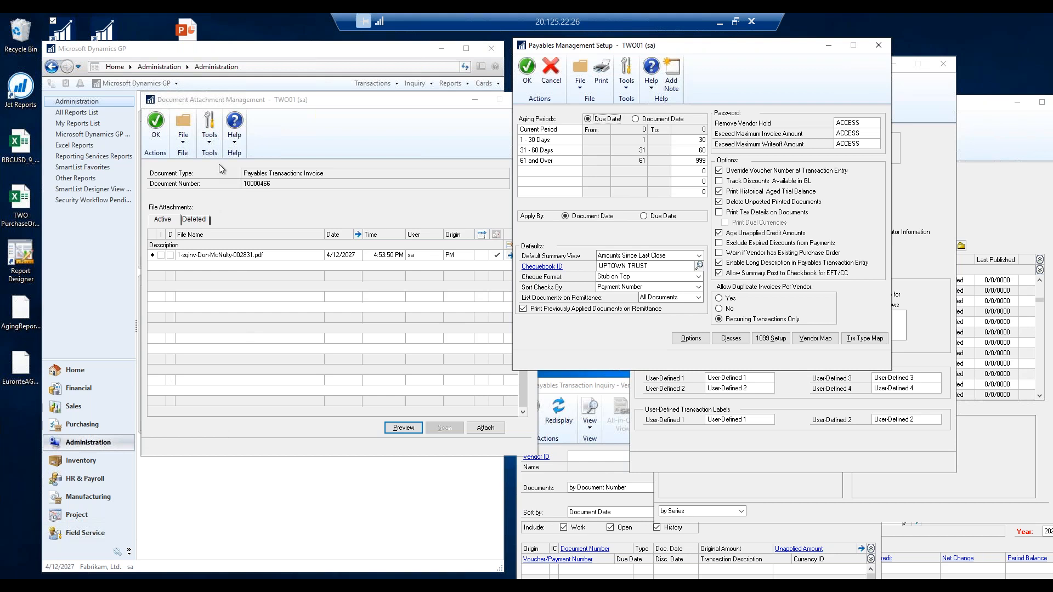
- Close the document attachment window and bring up Payables Transaction Entry from the Purchasing area to view the voucher's description fields
left_click(367, 97)
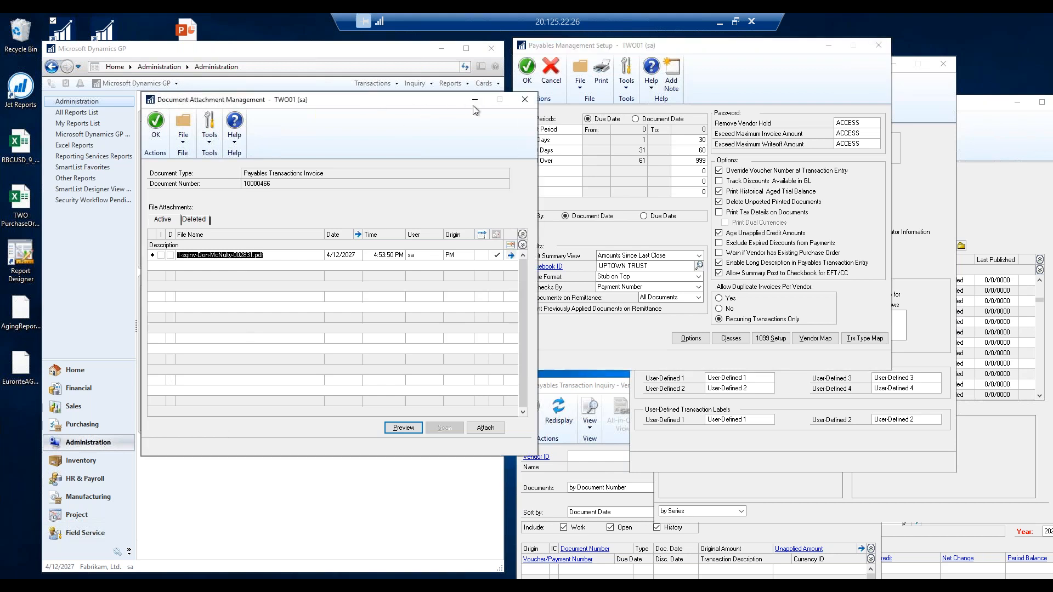
left_click(528, 101)
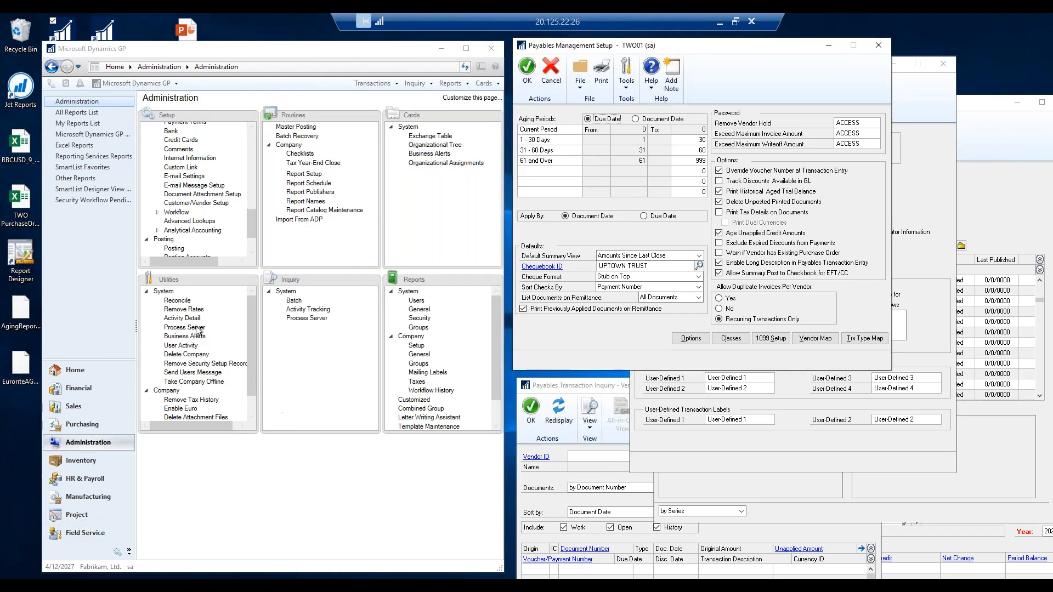
left_click(78, 428)
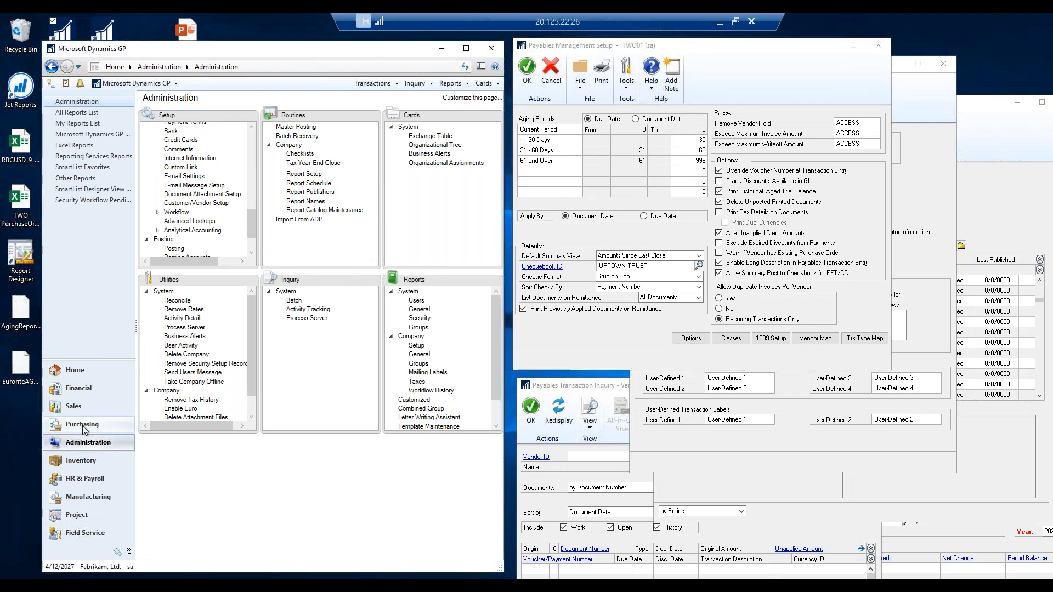
left_click(83, 425)
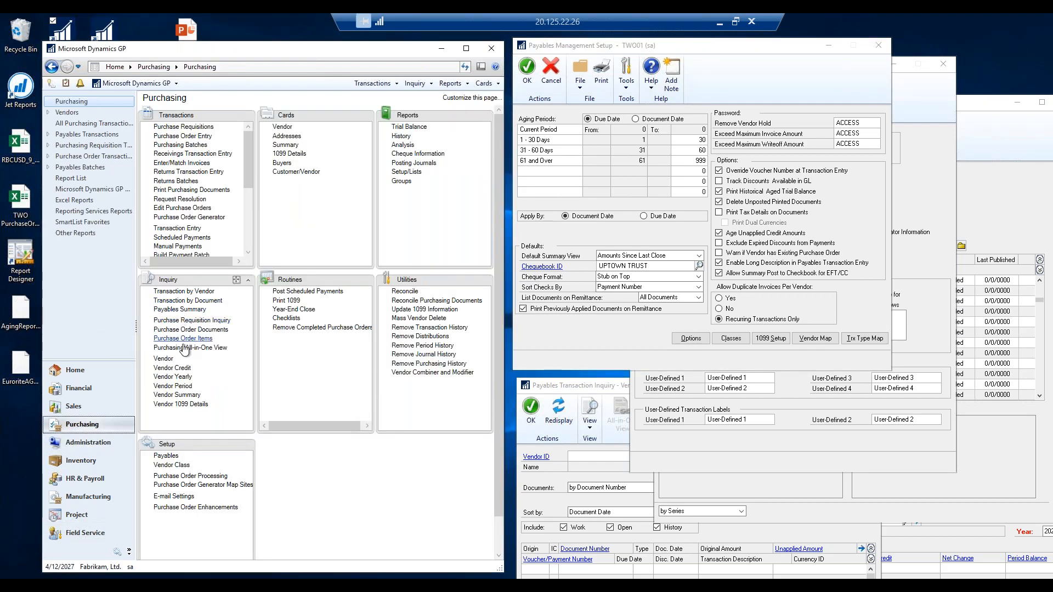
left_click(170, 228)
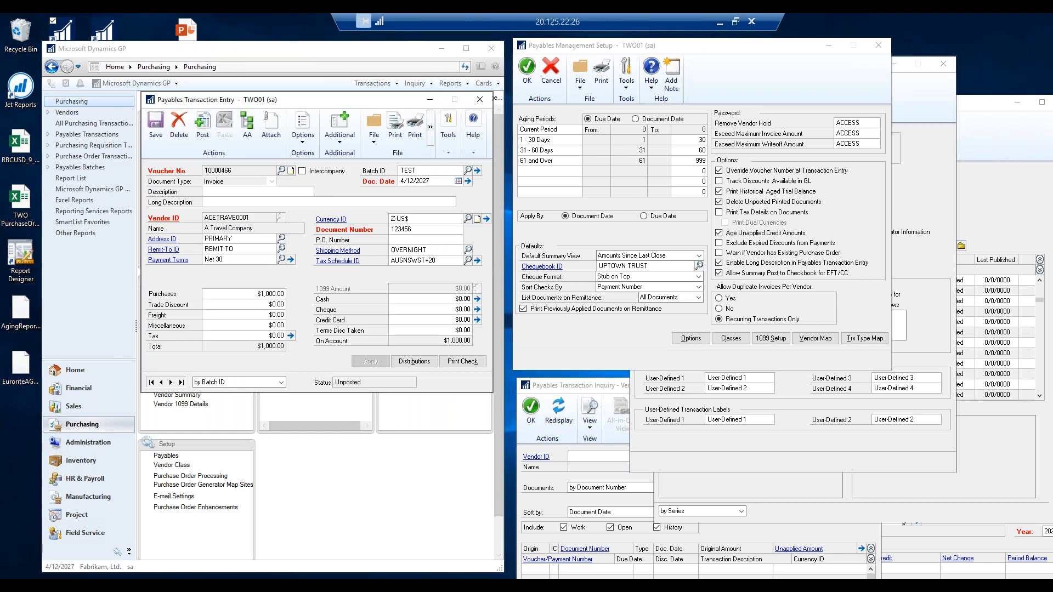
left_click(218, 201)
- Close Payables Management Setup, then label the two user-defined transaction fields "Desc 1" and "Desc 2" in General Ledger Setup and save
left_click(881, 46)
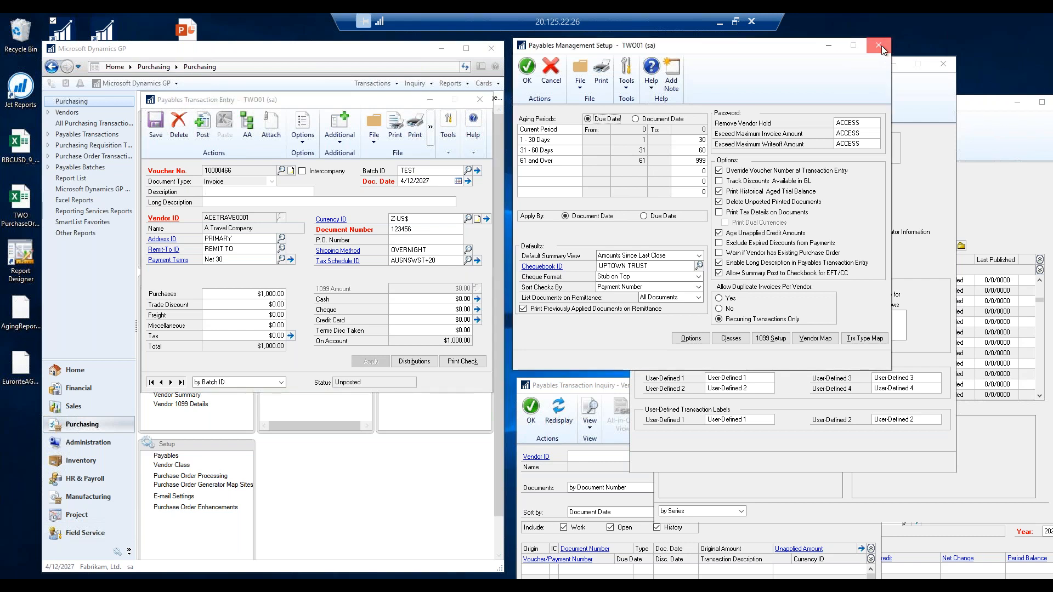
left_click(881, 45)
left_click_drag(812, 68, 700, 52)
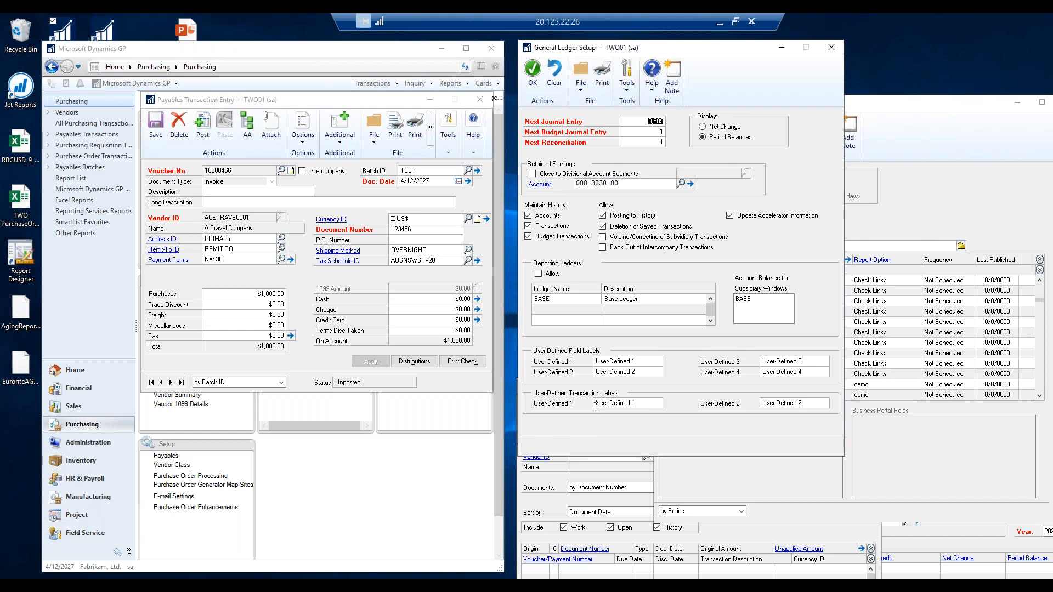
left_click(635, 404)
type("Desc 1")
key("Tab")
type("D")
left_click(528, 74)
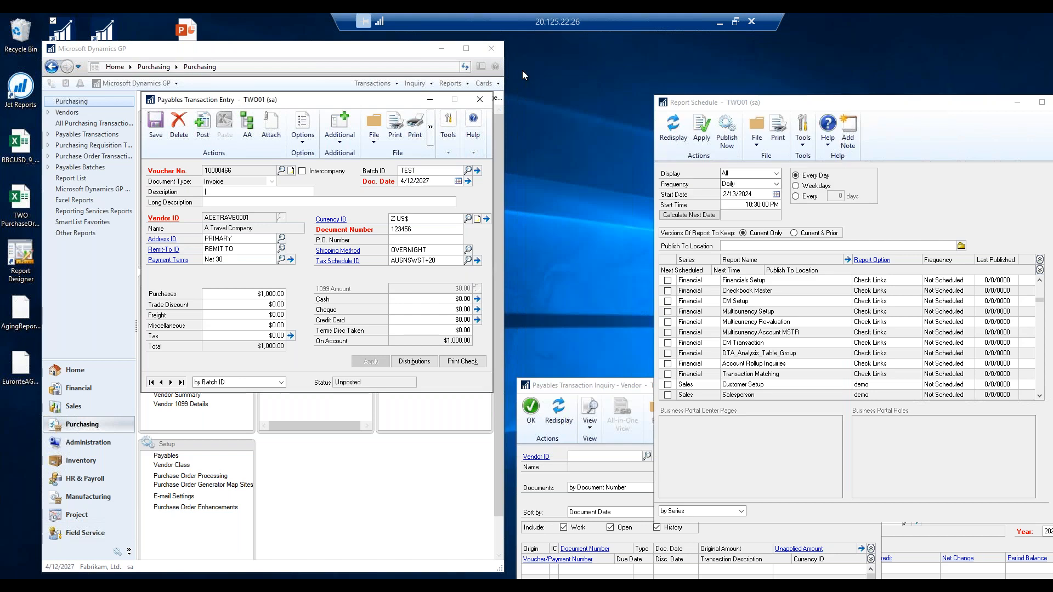
- Open the general Transaction Entry window from the Financial area, check the user-defined description fields, and close it
left_click(72, 390)
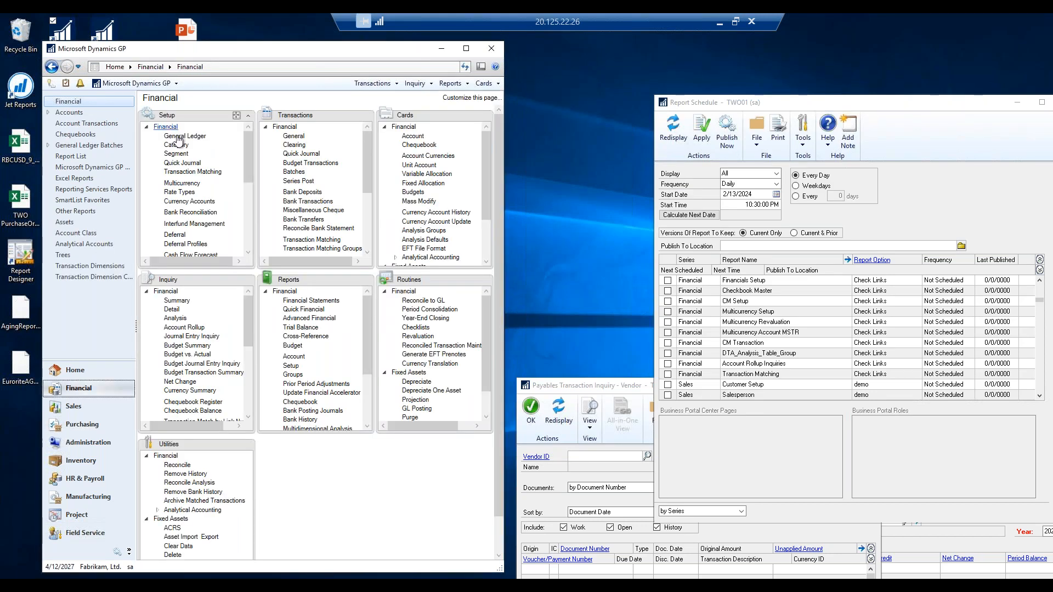
left_click(294, 137)
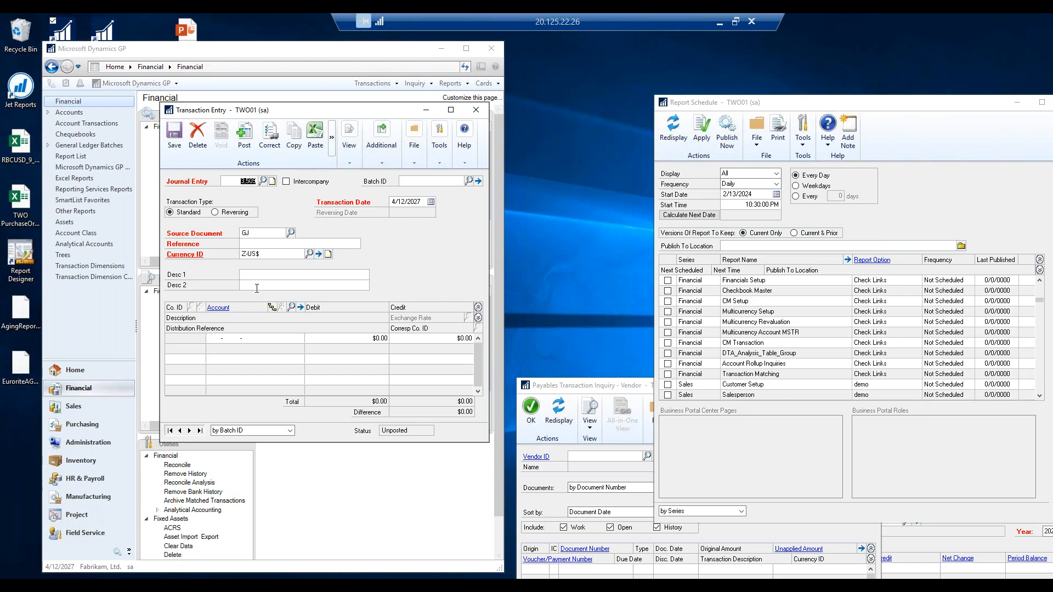
left_click(243, 242)
left_click(476, 111)
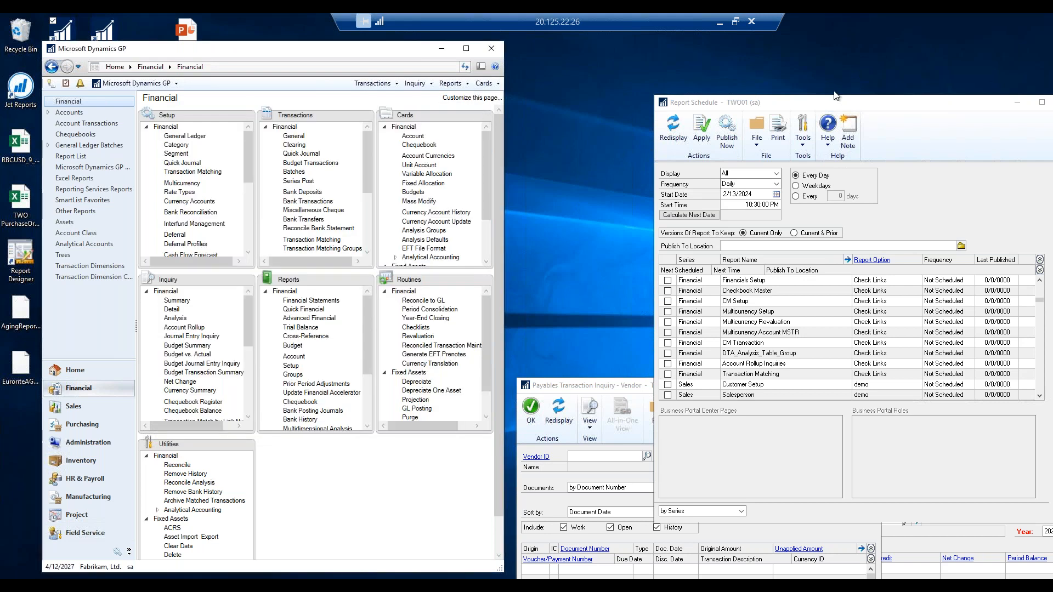
- Examine the Financial and Sales reports and their report options in the Report Schedule list
left_click_drag(859, 99, 735, 54)
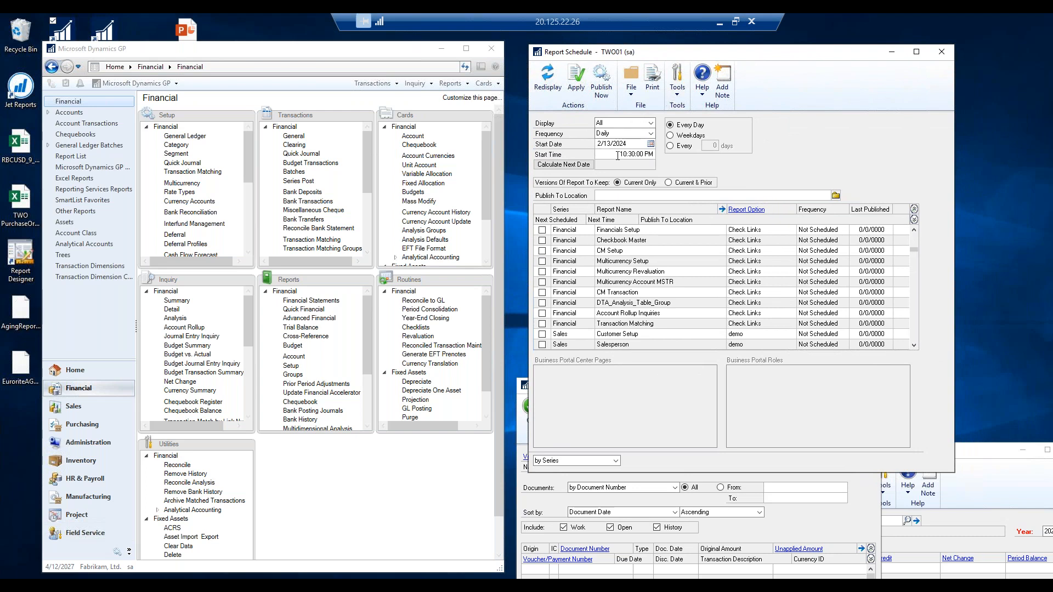
scroll(750, 303, "up", 1)
scroll(751, 305, "up", 6)
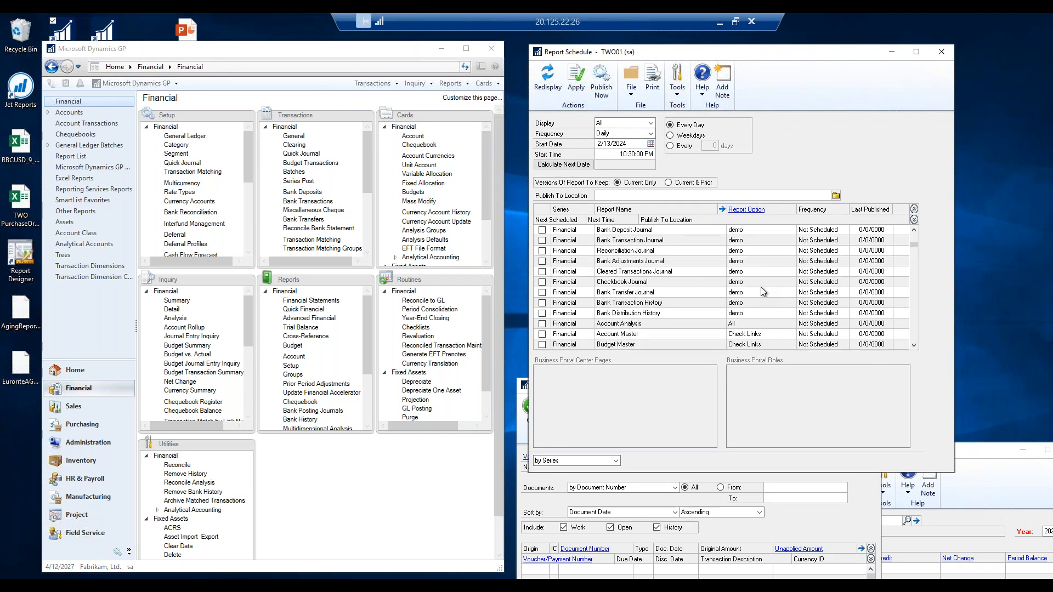
scroll(631, 257, "down", 2)
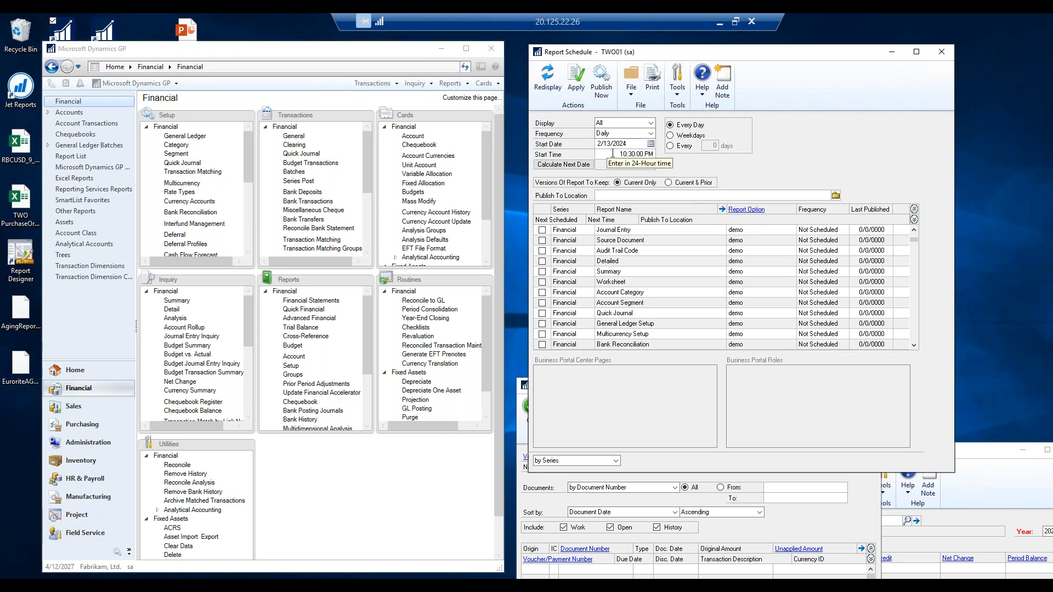
scroll(735, 257, "down", 5)
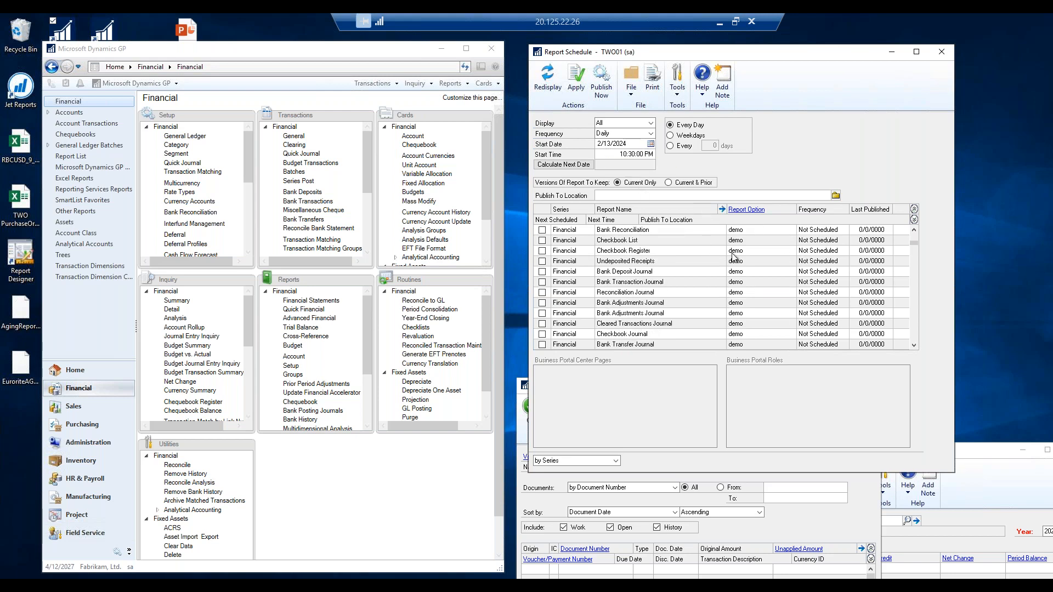
scroll(735, 257, "down", 3)
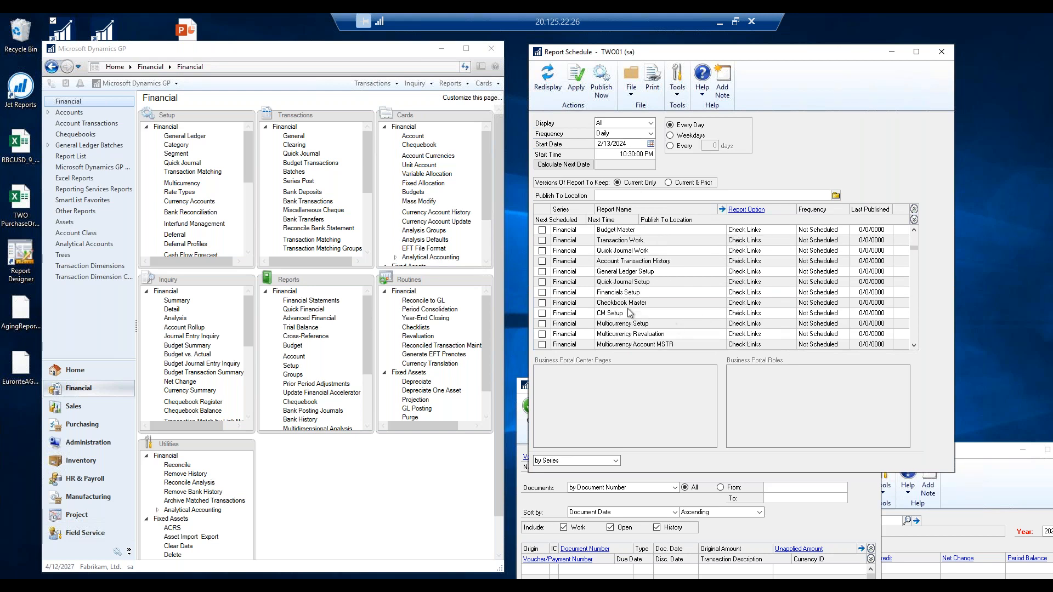
scroll(740, 307, "down", 8)
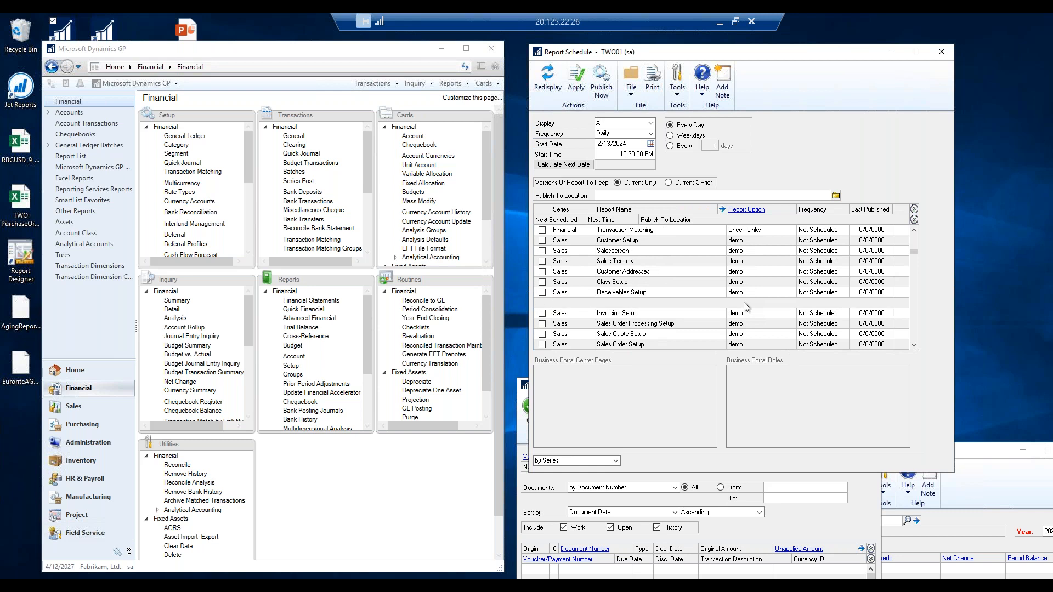
scroll(746, 308, "down", 8)
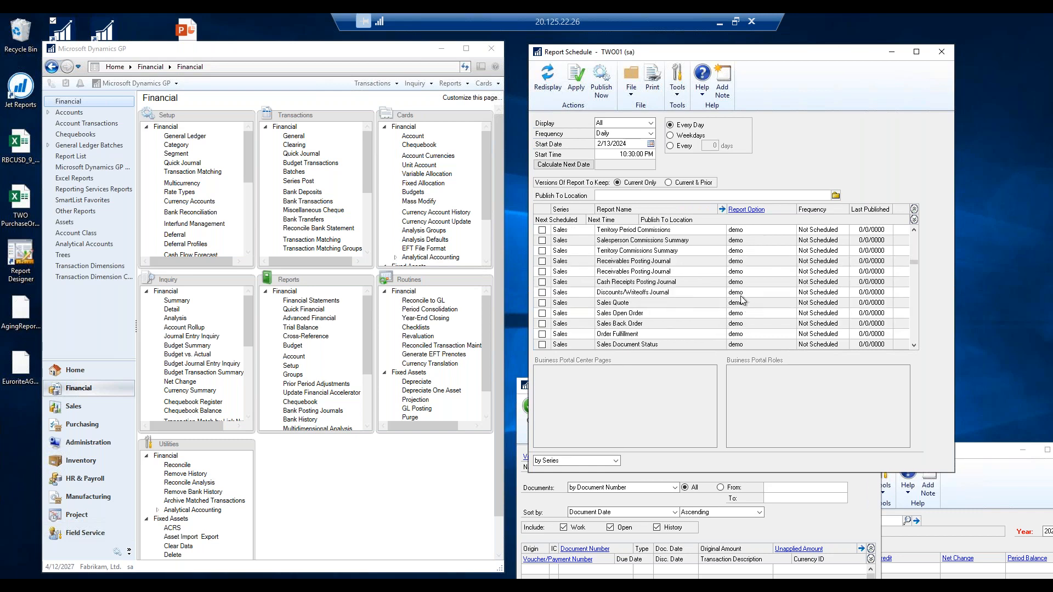
scroll(741, 301, "down", 2)
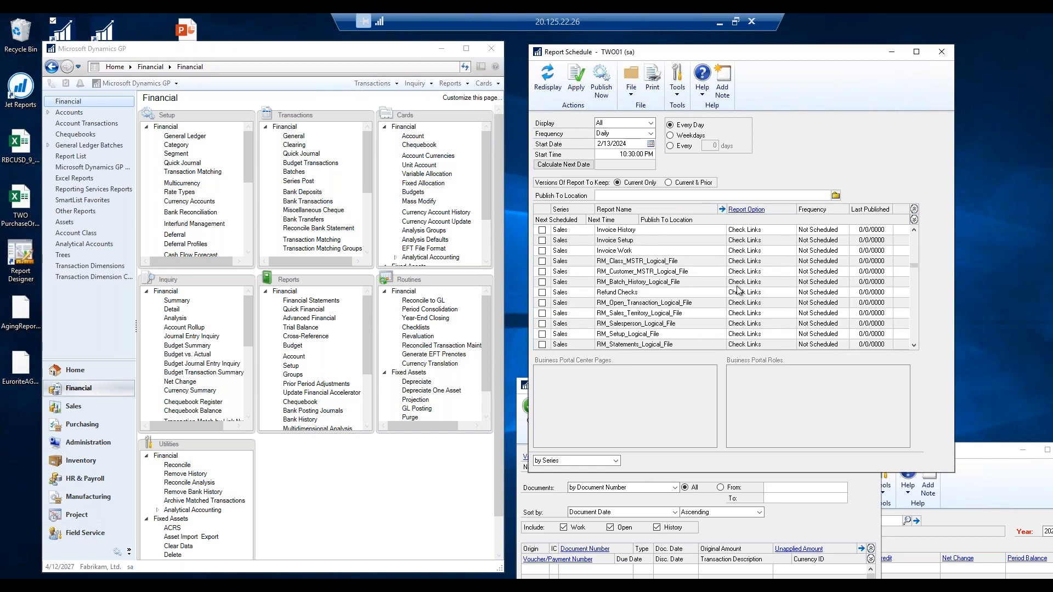
scroll(739, 293, "down", 4)
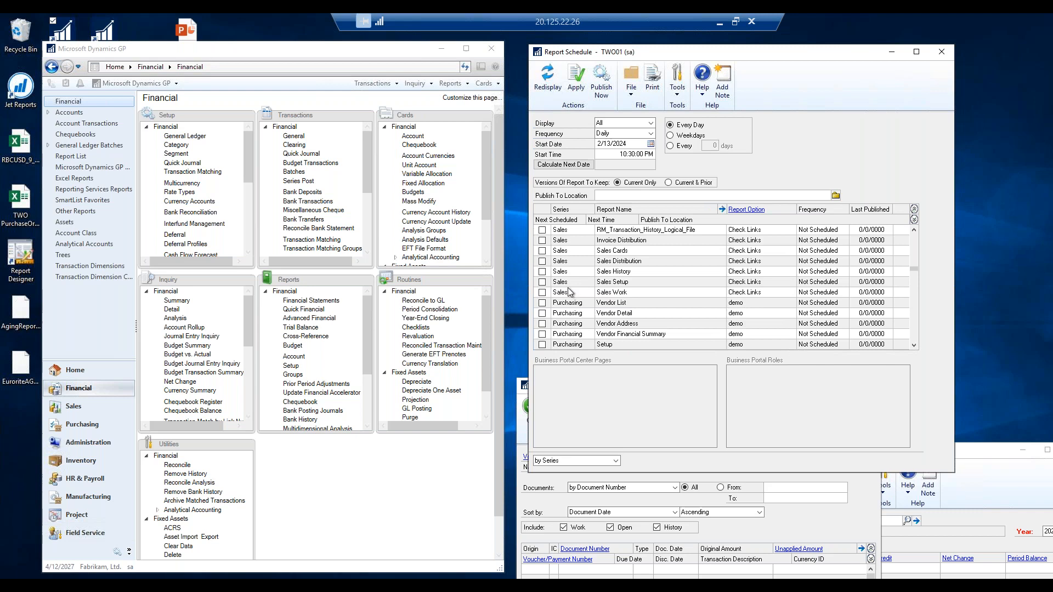
- Mark the Sales Setup report for scheduling and unmark it, then look through the Purchasing and Inventory reports
left_click(543, 283)
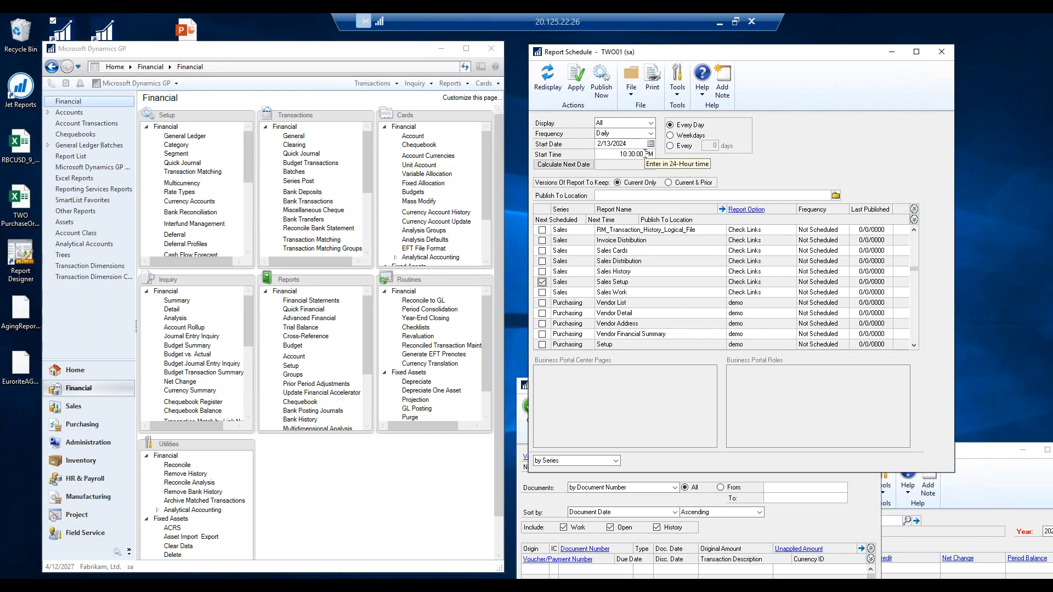
left_click(543, 282)
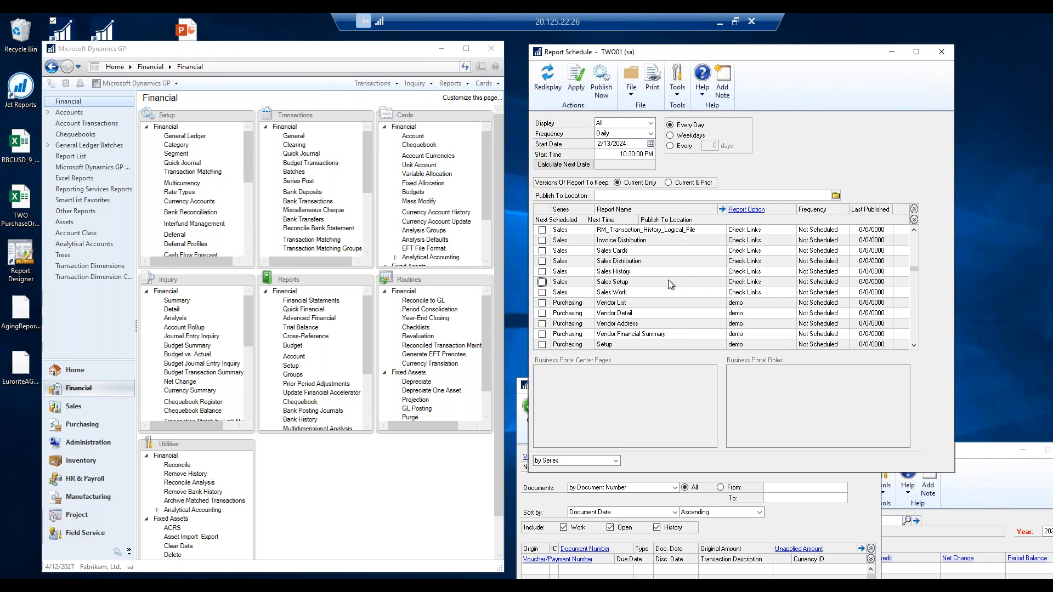
scroll(665, 264, "down", 5)
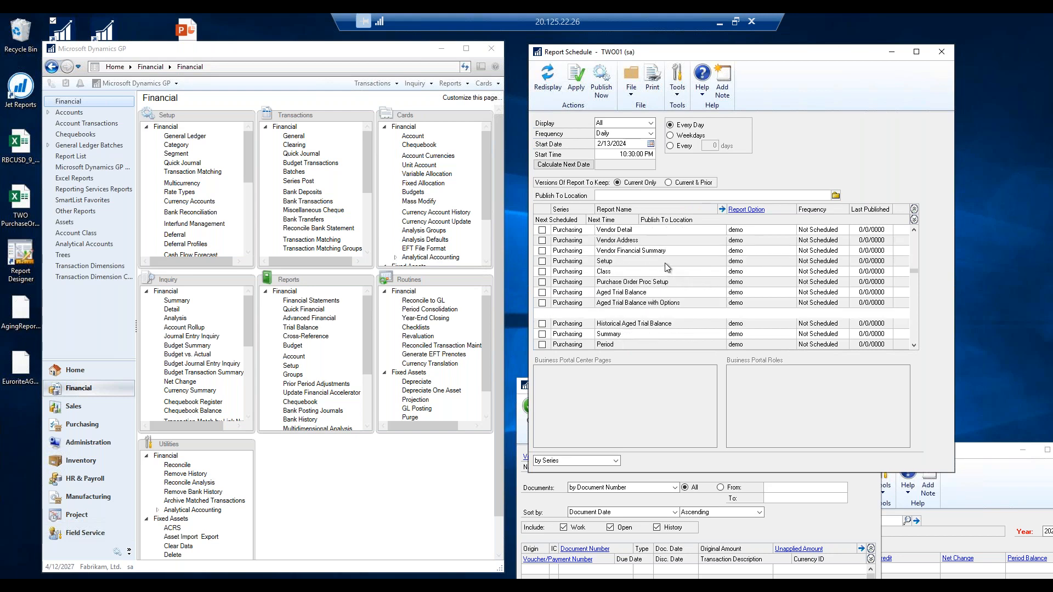
scroll(665, 260, "down", 5)
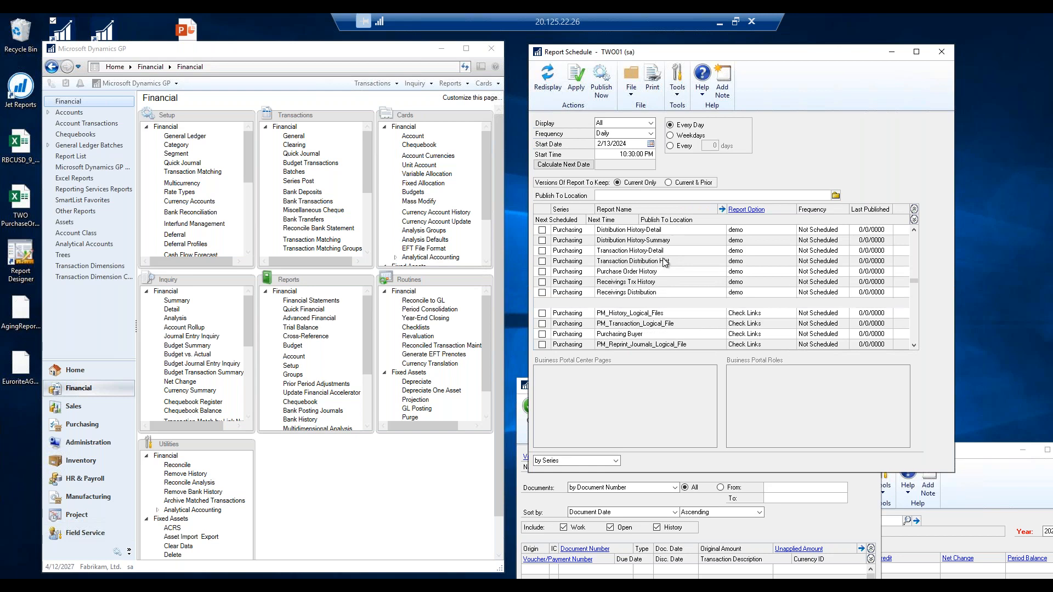
scroll(662, 261, "down", 1)
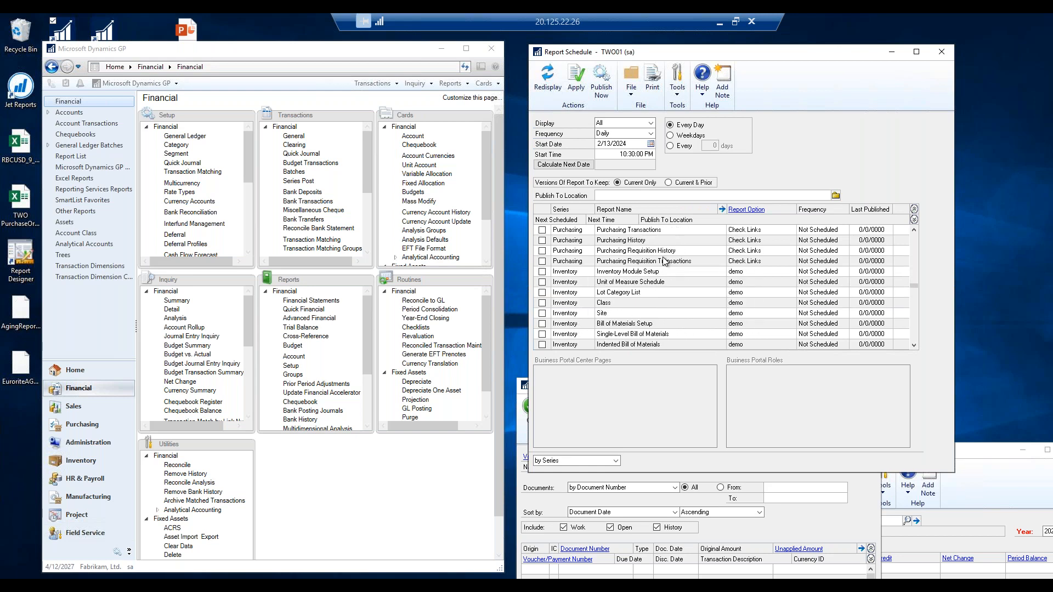
scroll(665, 261, "up", 1)
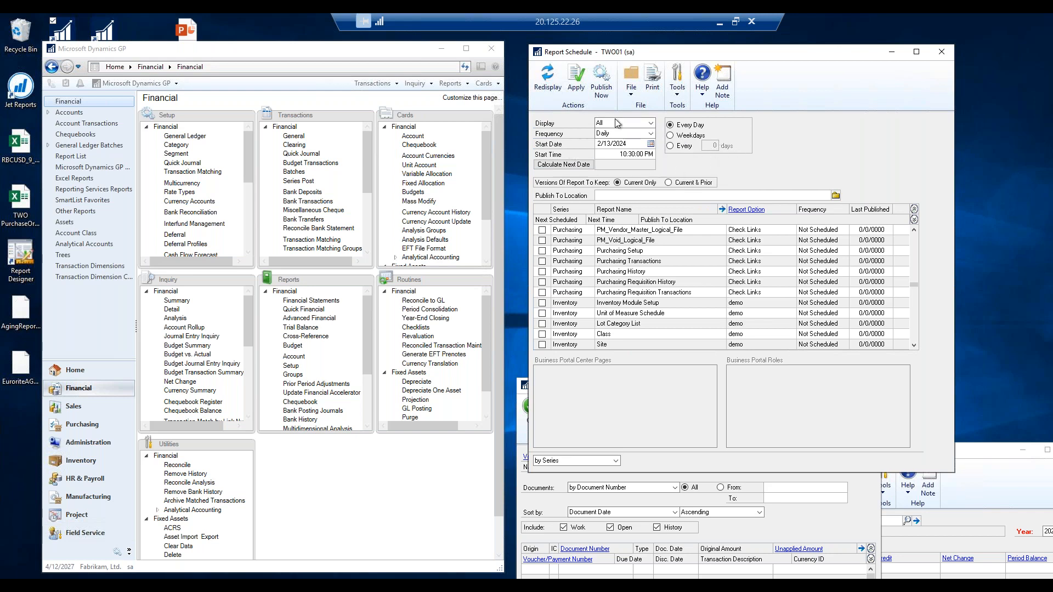
- View the available scheduling frequencies in Report Schedule without changing the Daily setting, and close the window
left_click(651, 134)
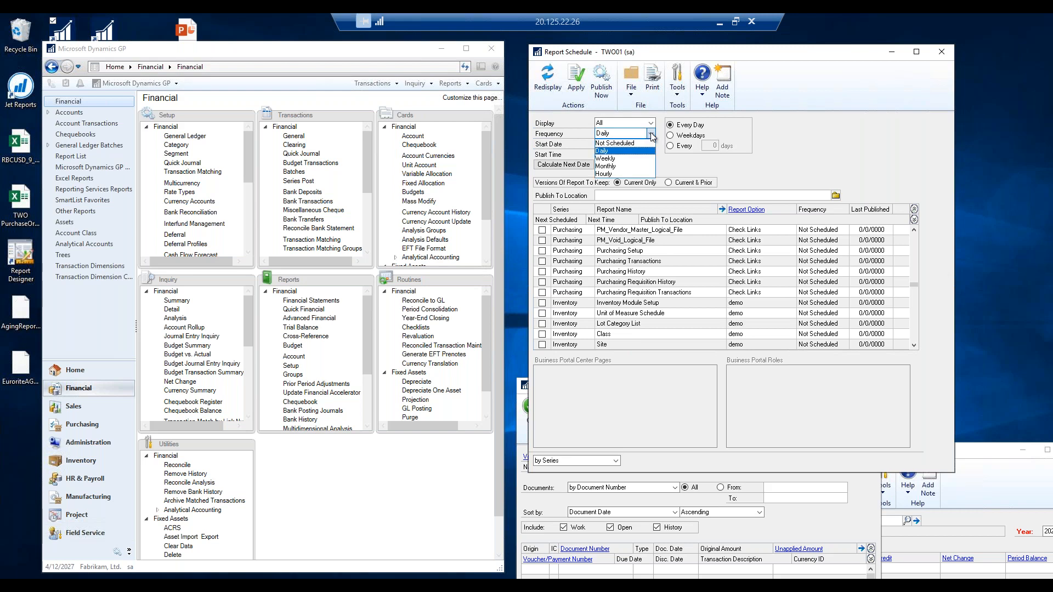
left_click(801, 170)
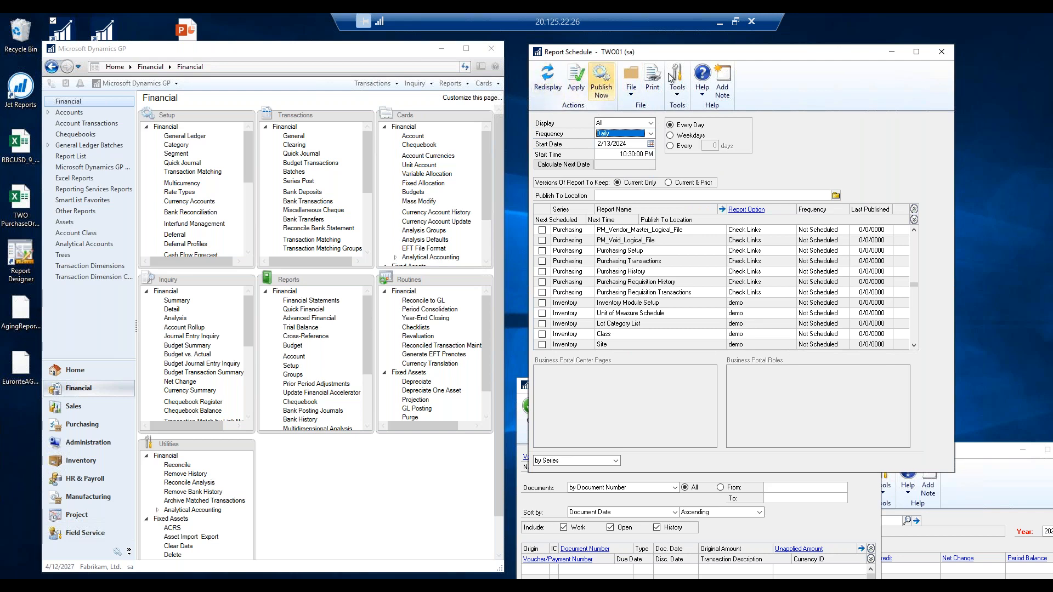
left_click(942, 52)
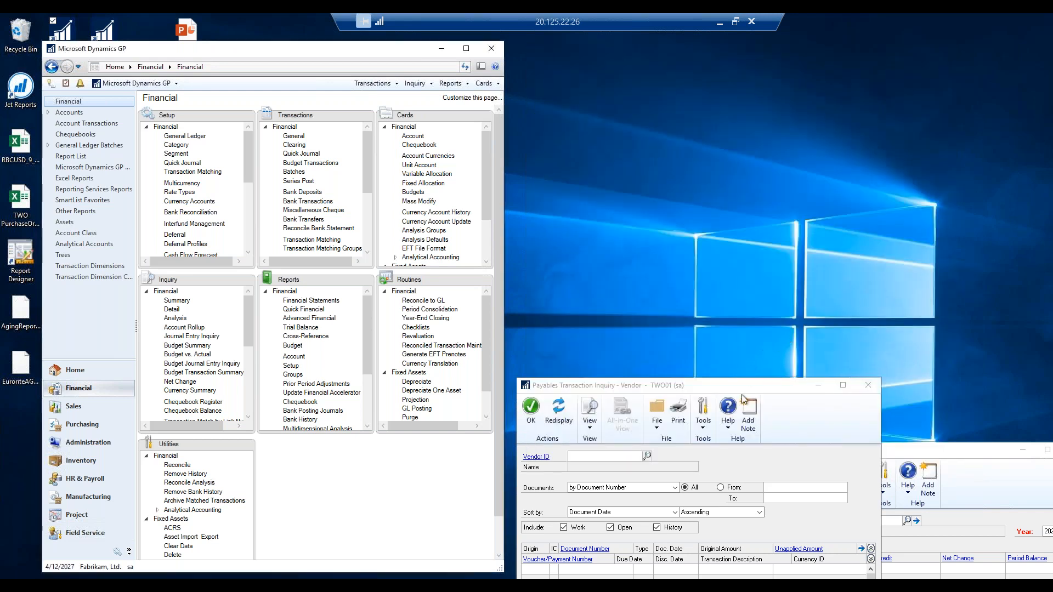
- Enter the vendor ID of A Travel Company in the vendor Payables Transaction Inquiry and sort its documents by Document Number
left_click_drag(744, 378, 744, 63)
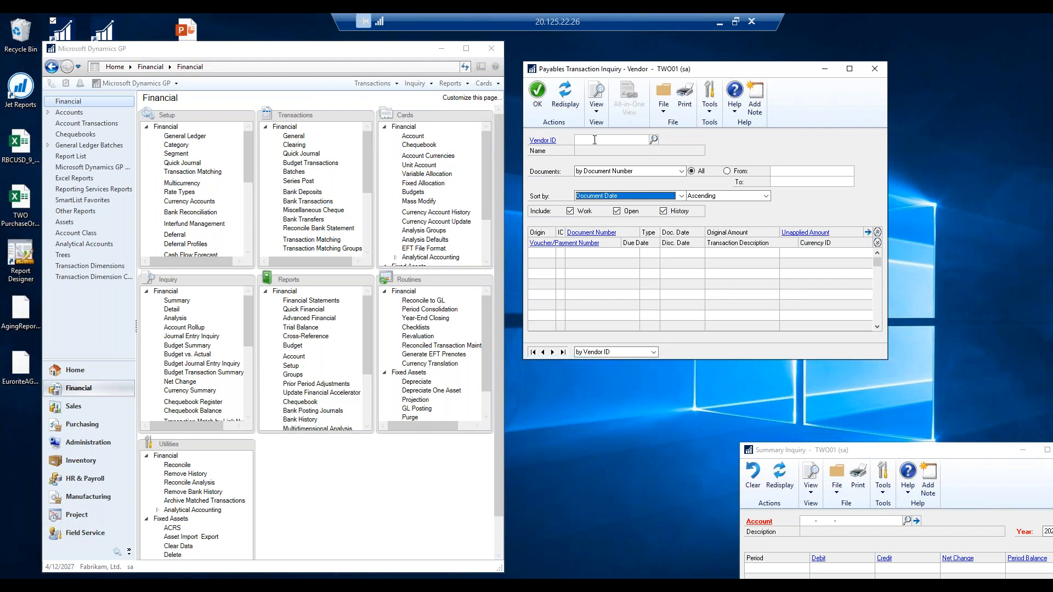
left_click(595, 140)
type("ACE")
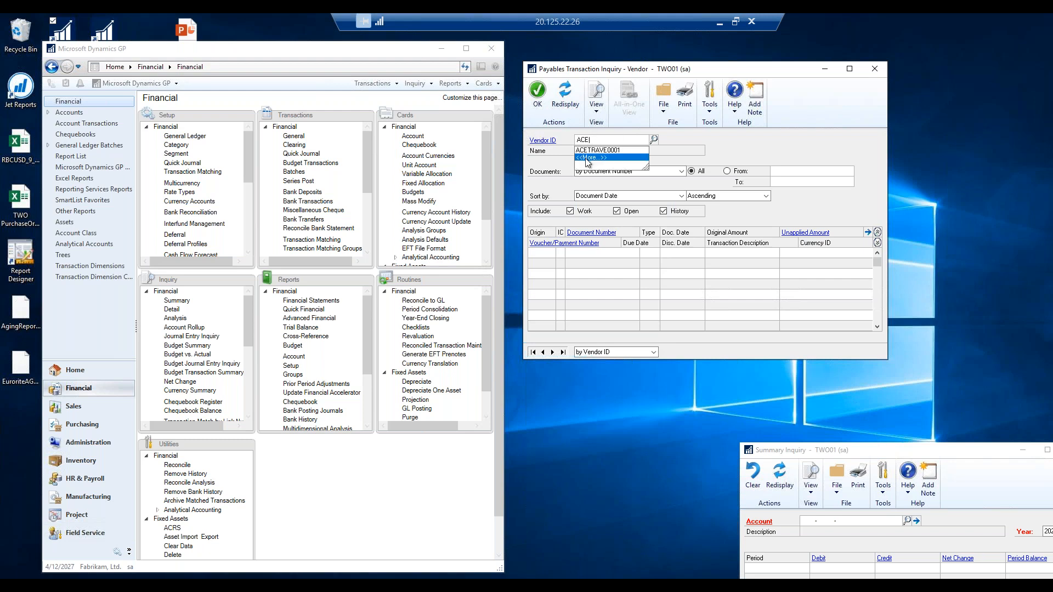
left_click(592, 154)
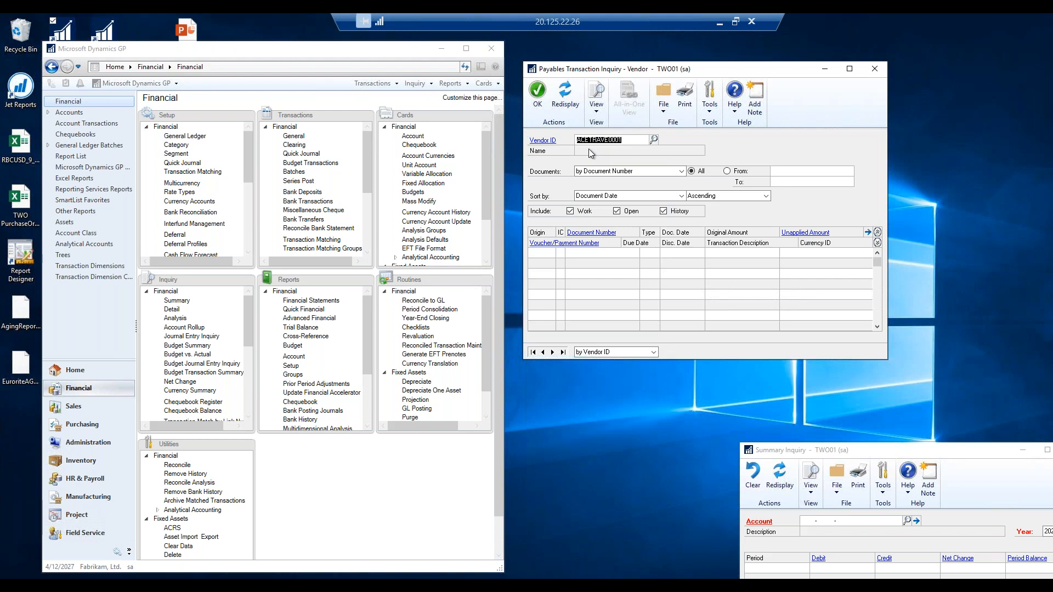
left_click(605, 199)
left_click(601, 206)
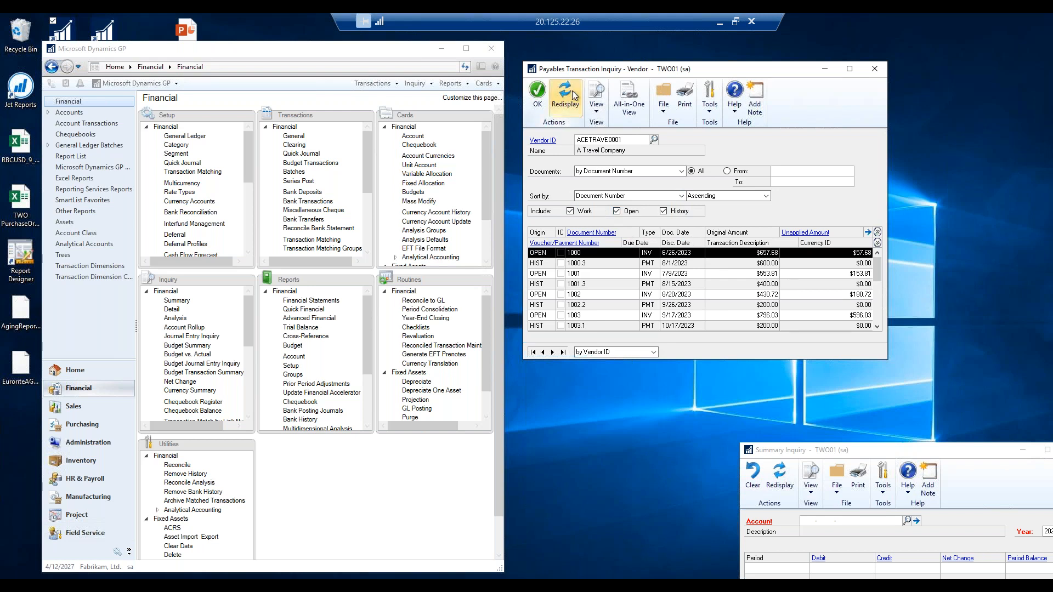
- Exclude History documents, sort A Travel Company's transactions by Document Date, look through the list, and close the inquiry
left_click(665, 213)
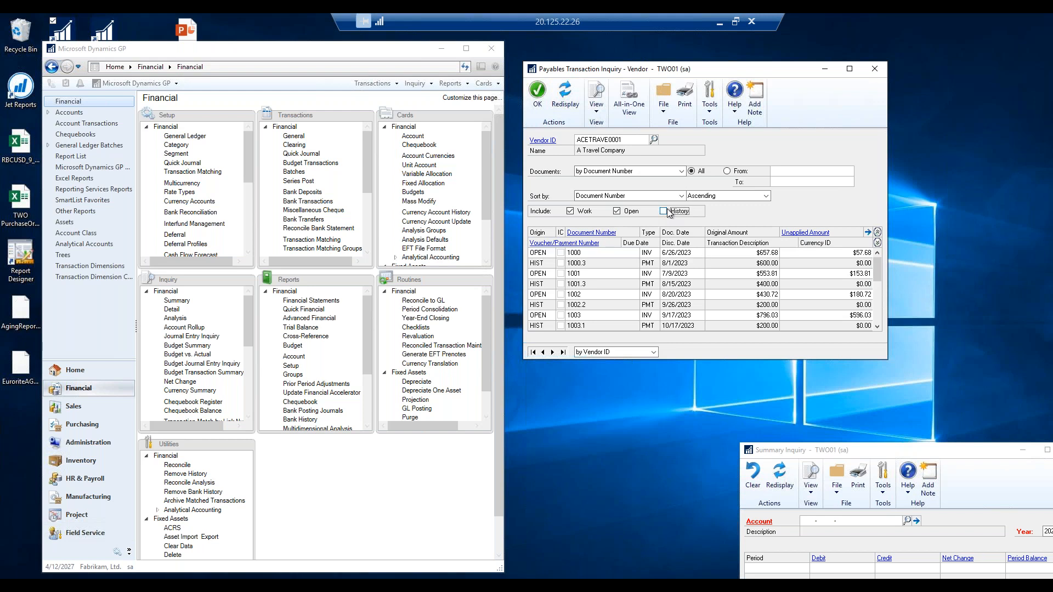
left_click(681, 196)
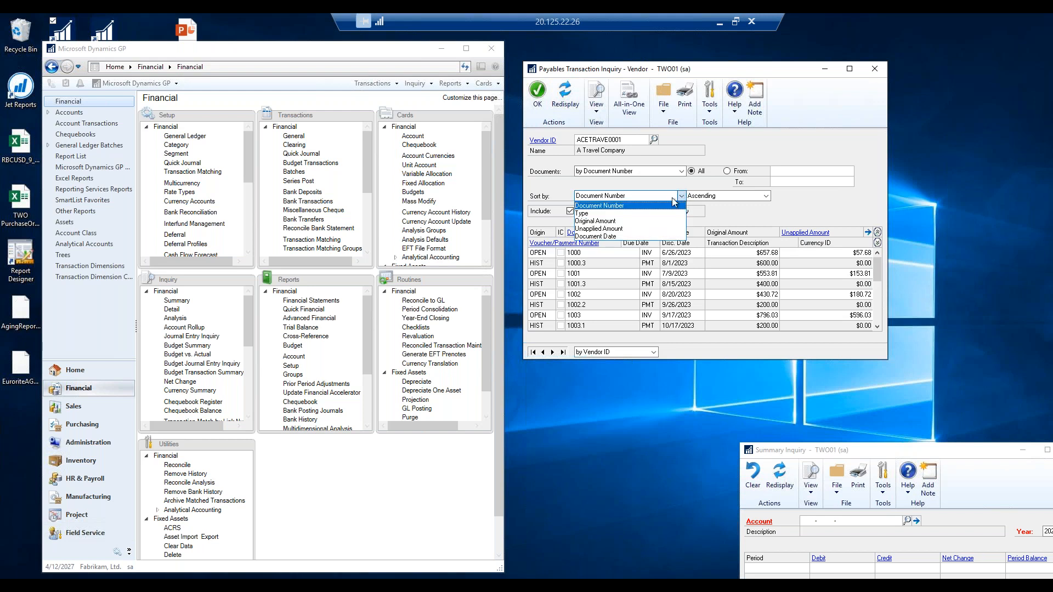
left_click(610, 238)
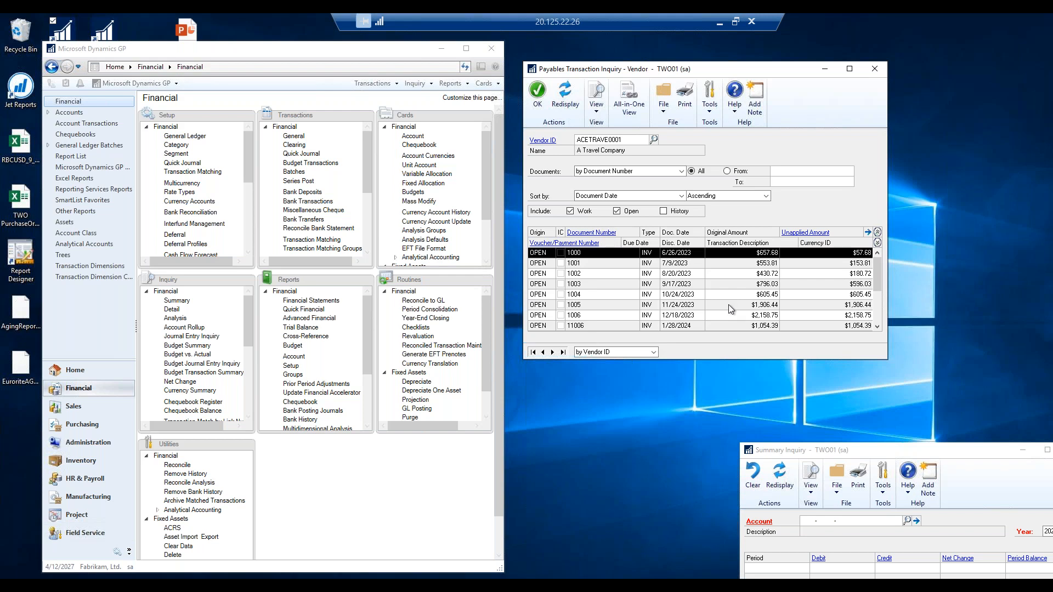
scroll(721, 299, "down", 2)
scroll(720, 294, "up", 2)
left_click(538, 91)
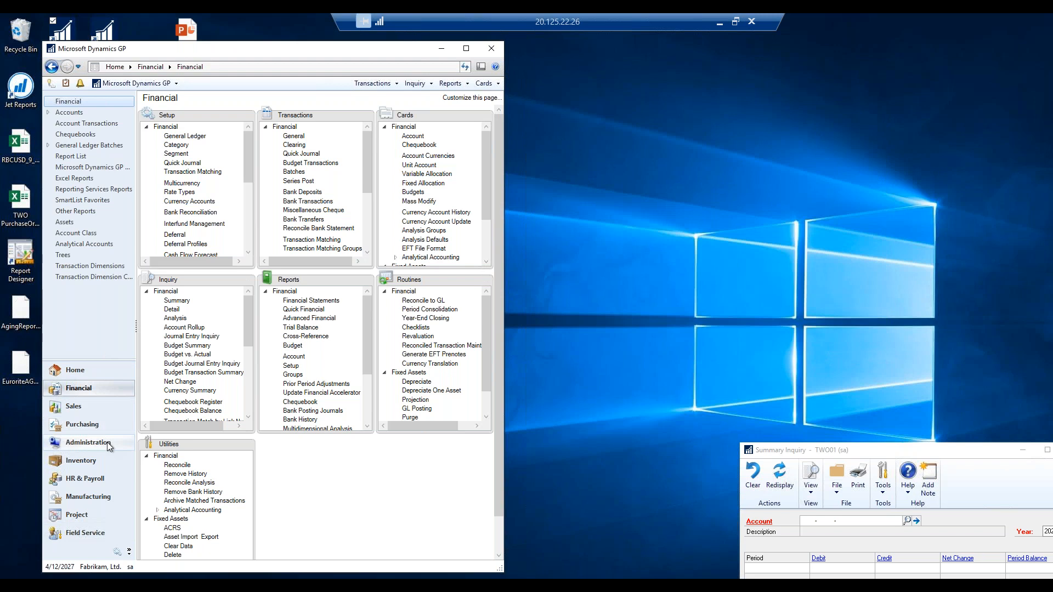
- Open the Purchasing Transaction by Vendor inquiry and enter the vendor ID of A Travel Company
left_click(82, 424)
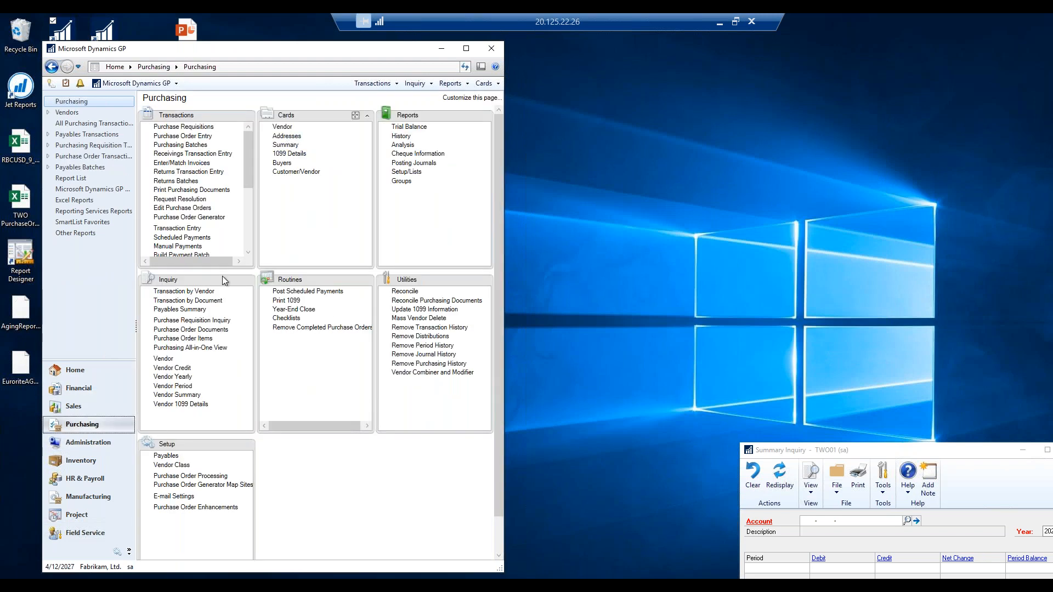
left_click(178, 292)
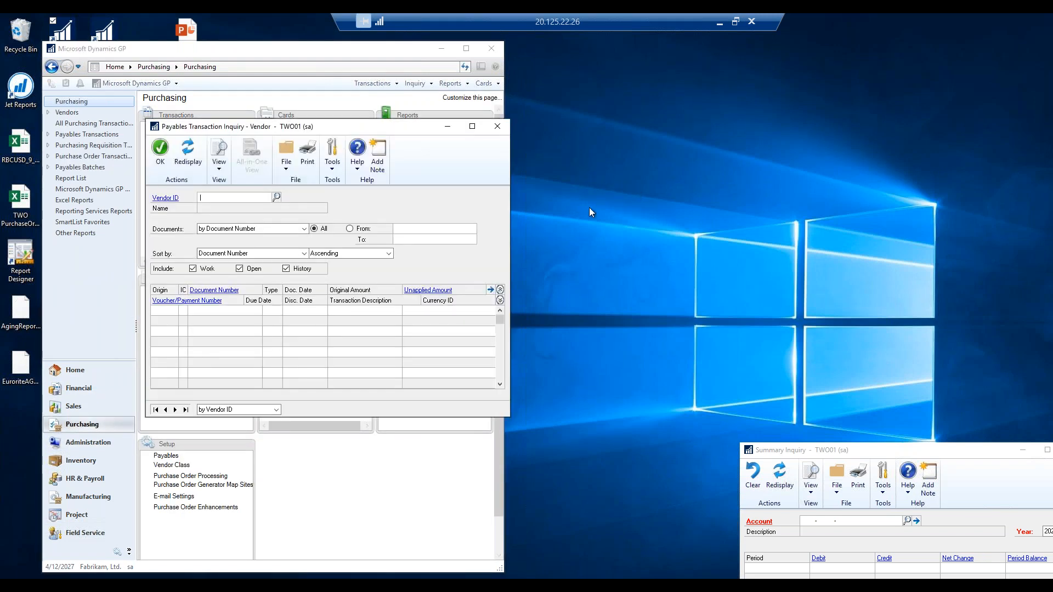
left_click_drag(336, 128, 770, 110)
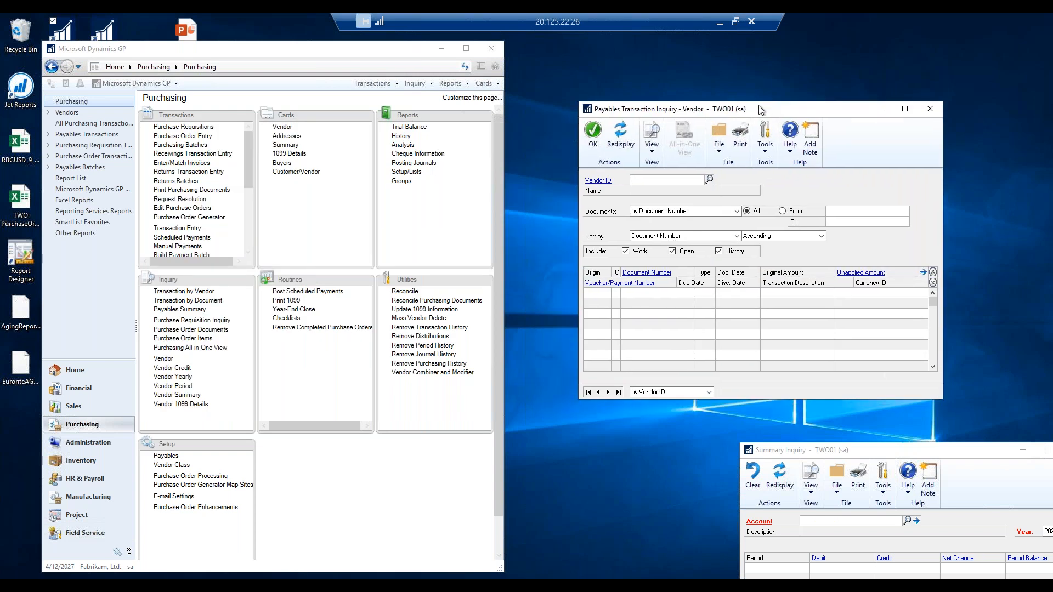
type("ACE")
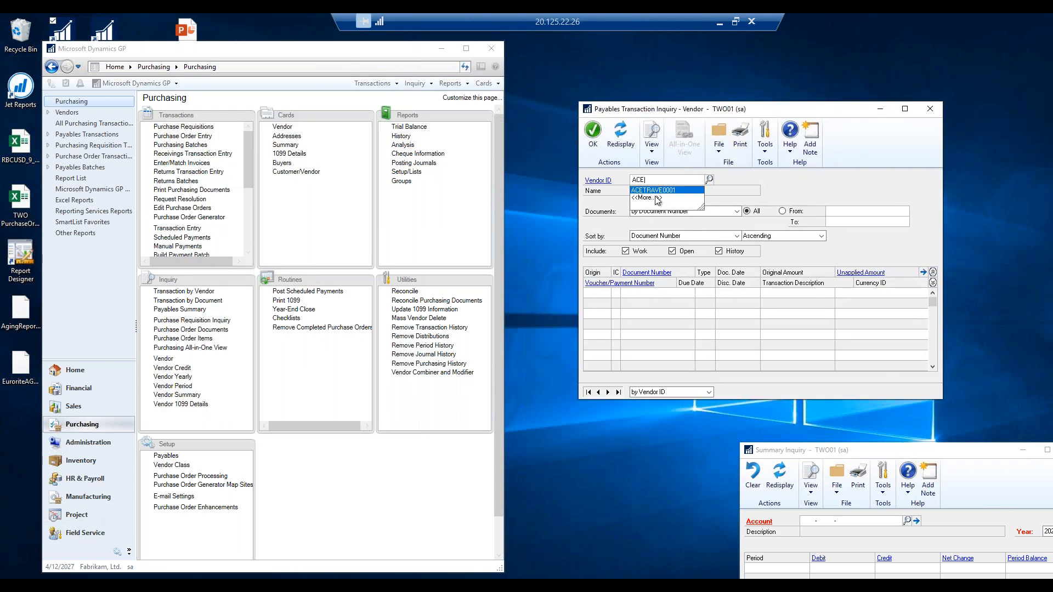
left_click(651, 191)
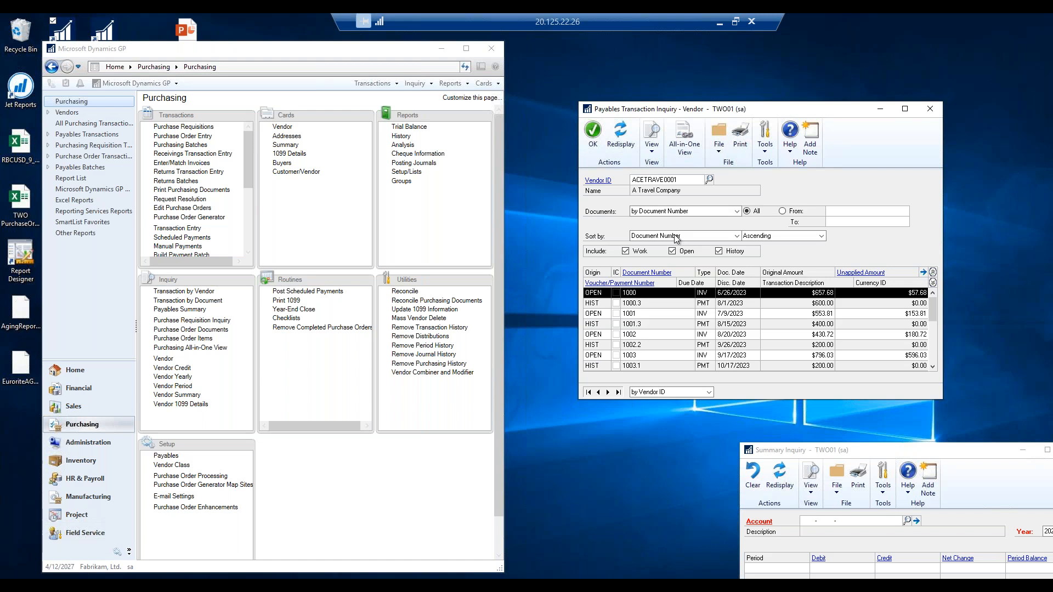
- Exclude History documents, sort by Document Date, save these settings as window preferences, and close the vendor inquiry
left_click(719, 252)
left_click(700, 241)
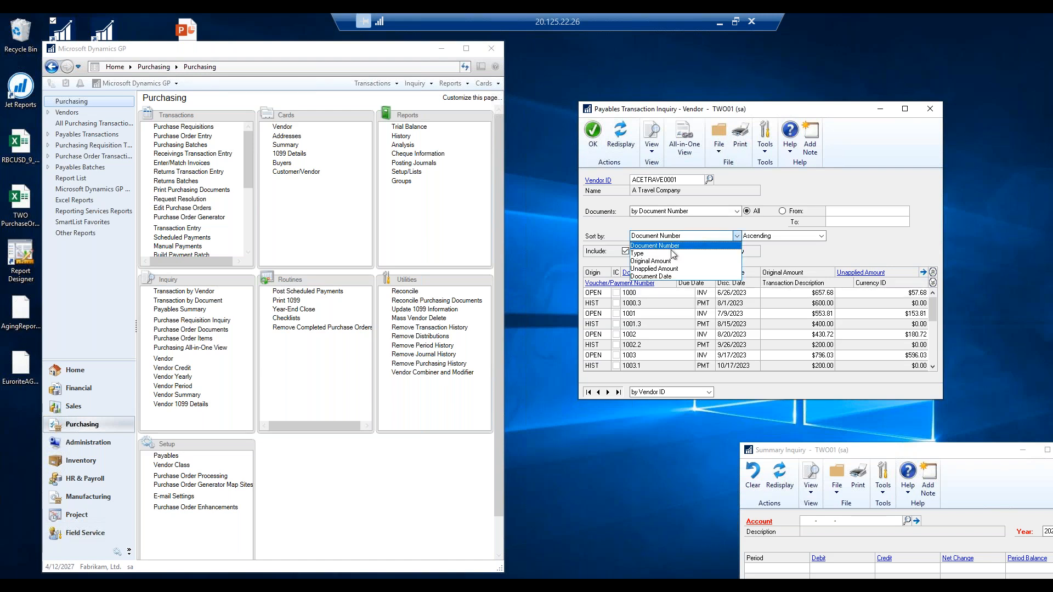
left_click(660, 281)
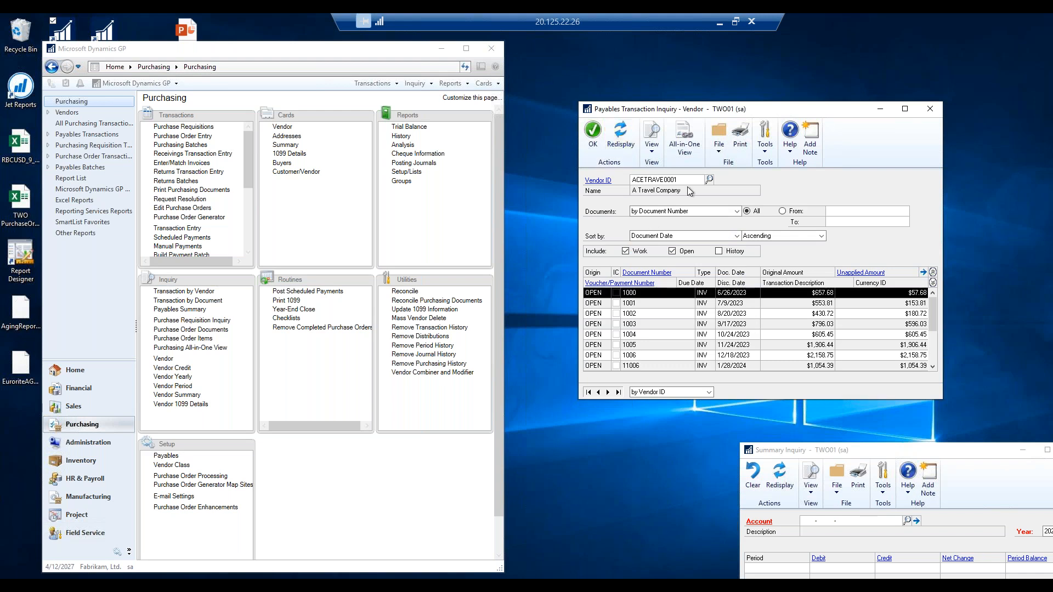
left_click(653, 153)
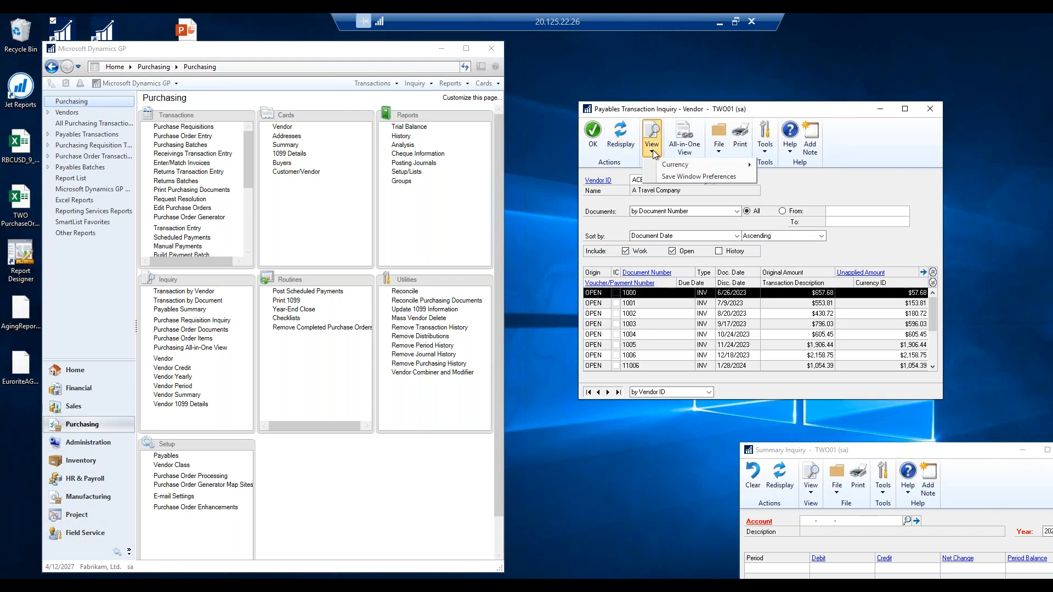
left_click(690, 178)
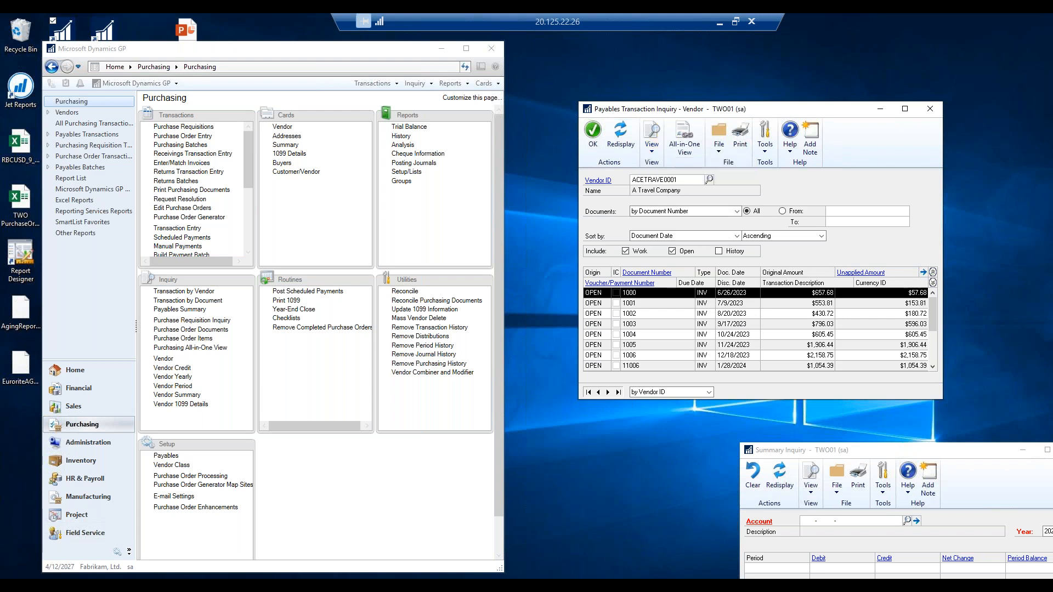
left_click(930, 109)
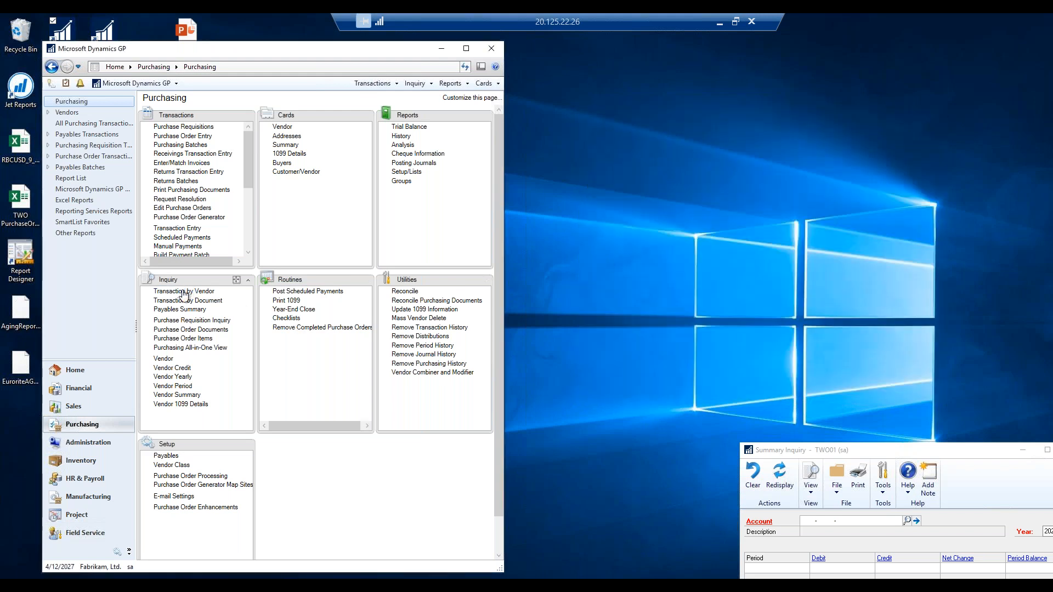
- Reopen the Transaction by Vendor inquiry for A Travel Company to check the saved preferences, and close it
left_click(184, 291)
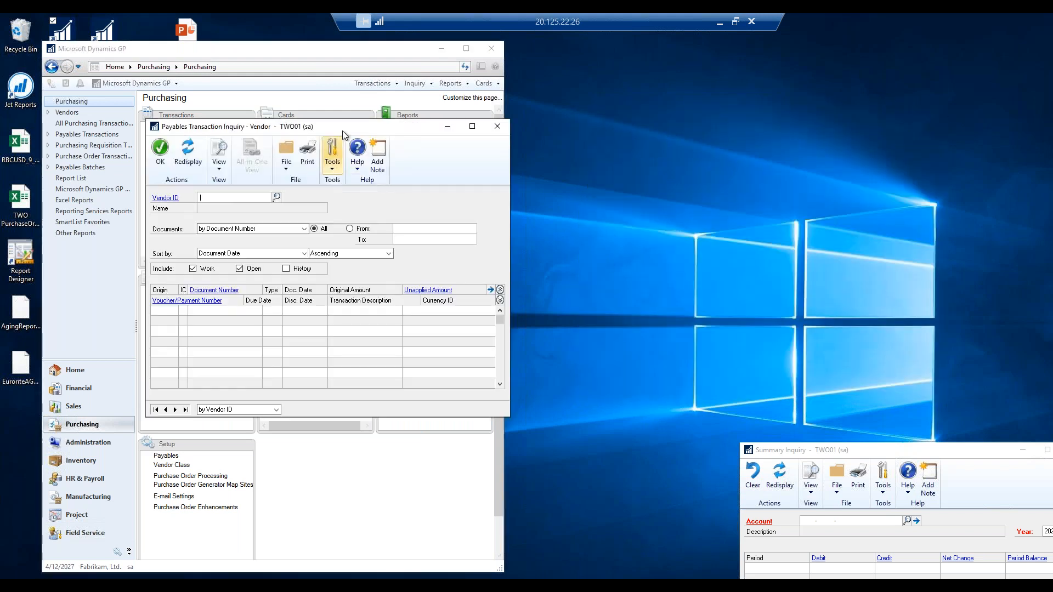
left_click_drag(455, 130, 907, 107)
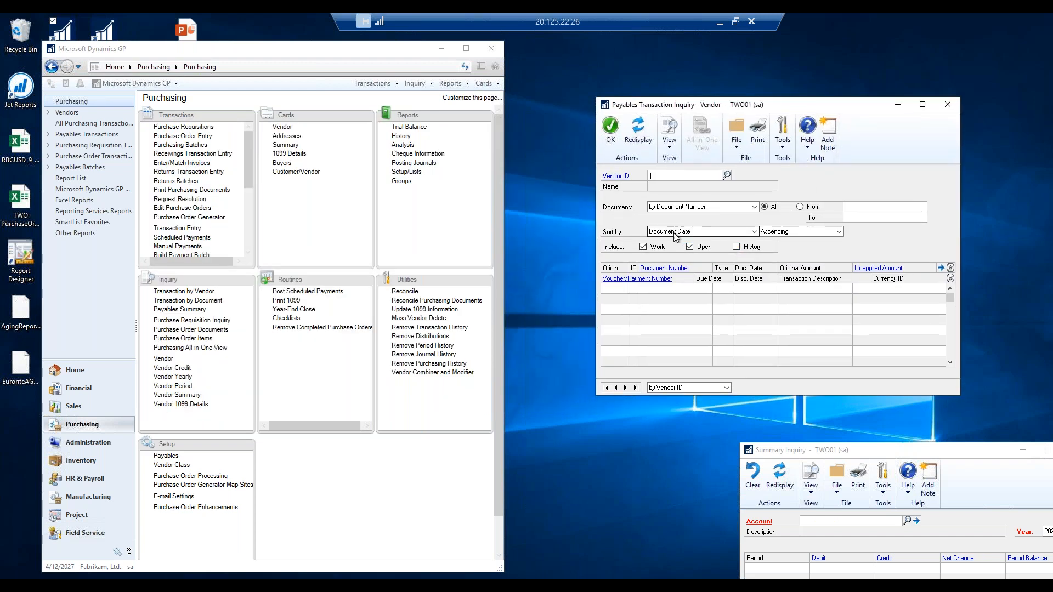
type("ACE")
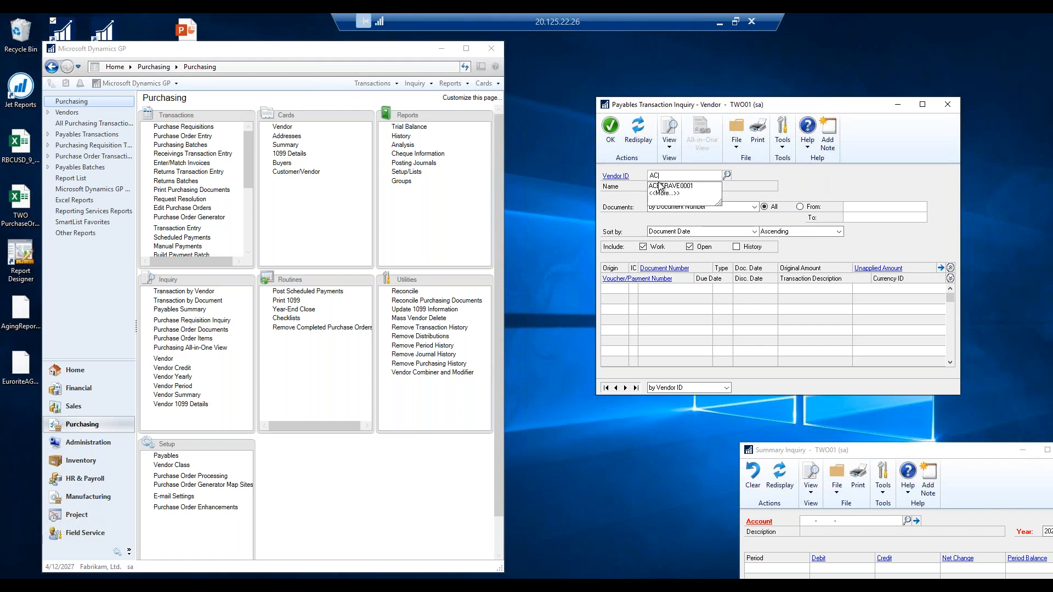
left_click(674, 186)
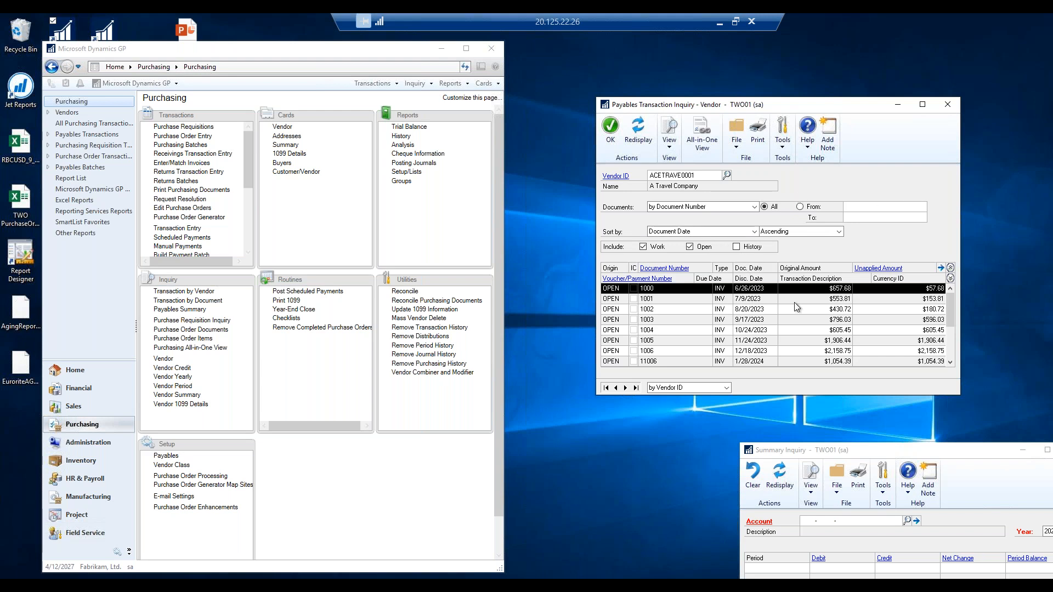
left_click(672, 147)
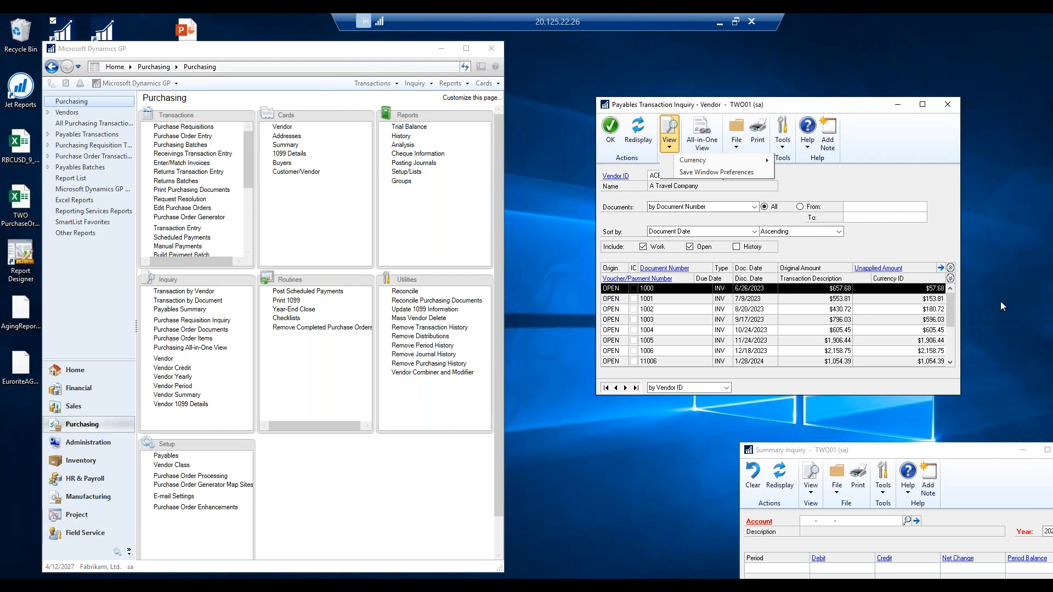
left_click(618, 130)
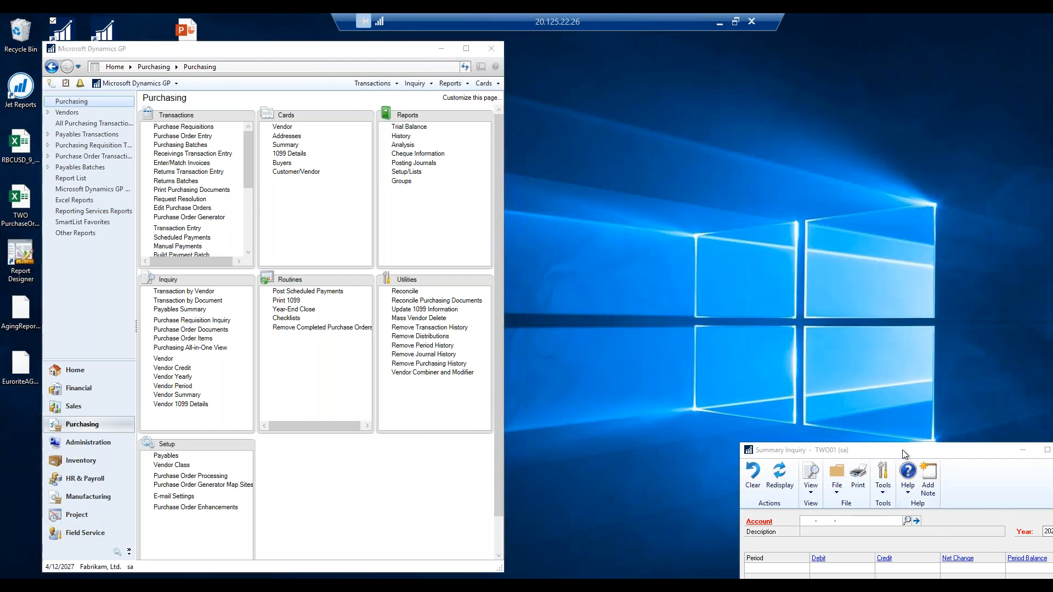
- Look up the Cash - Operating Account in the financial Summary Inquiry window
left_click_drag(767, 185, 697, 82)
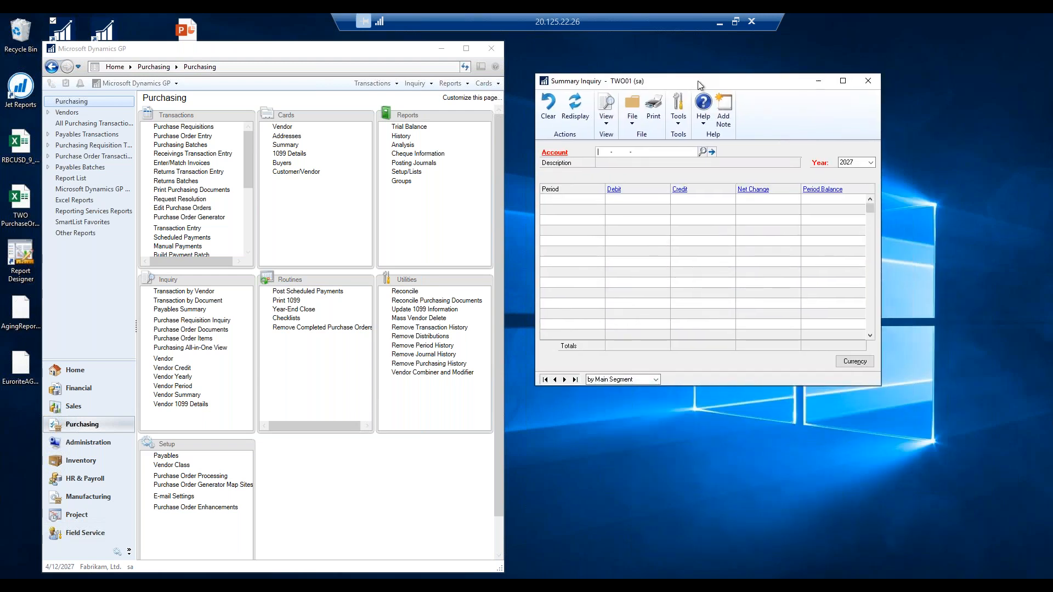
left_click(703, 152)
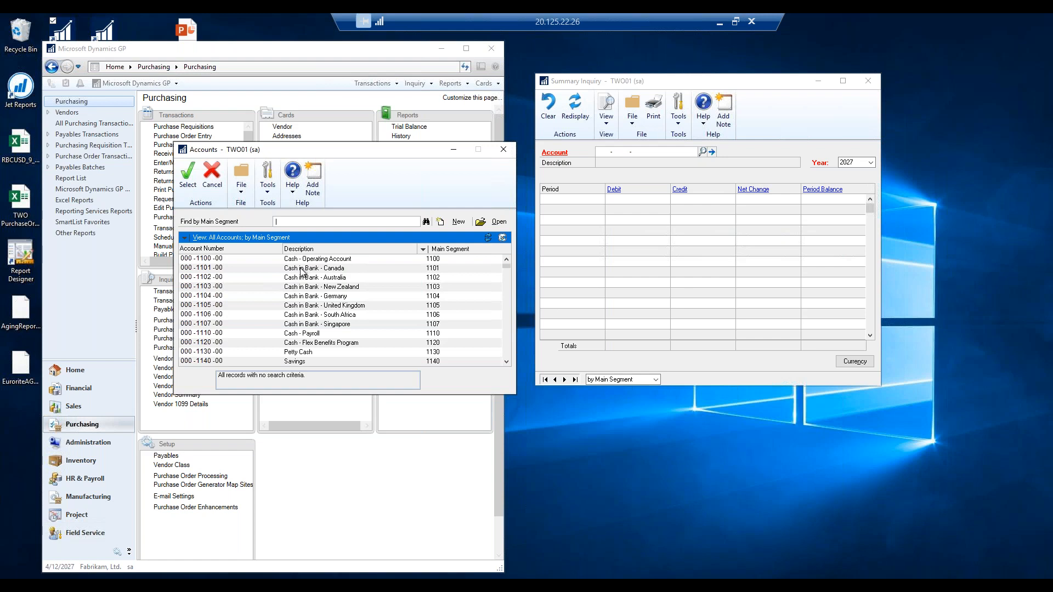
double_click(296, 260)
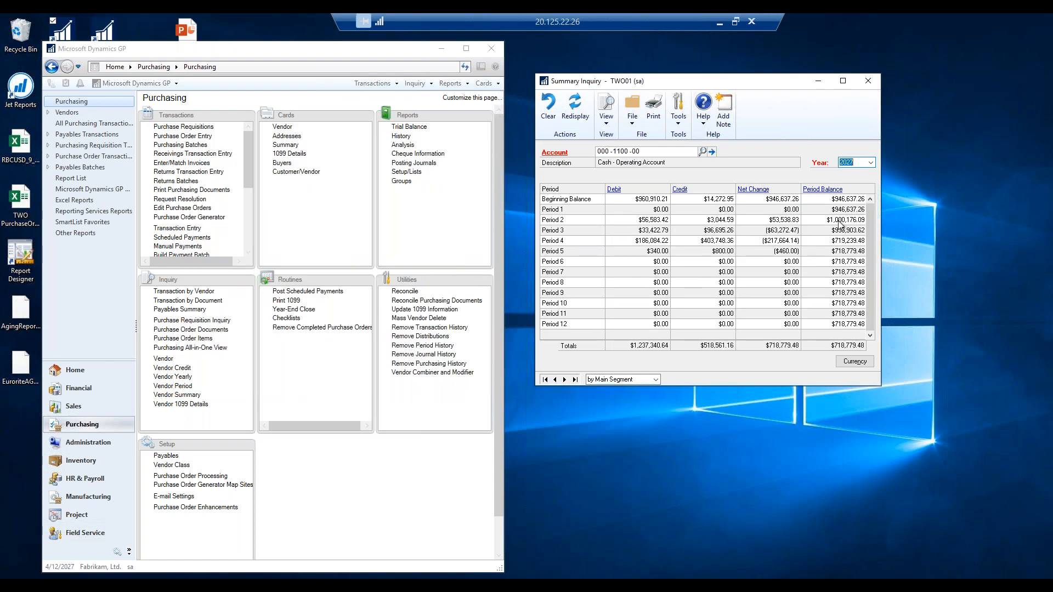
- Redisplay the Cash - Operating Account's 2027 period summary and close the Summary Inquiry window
left_click(757, 241)
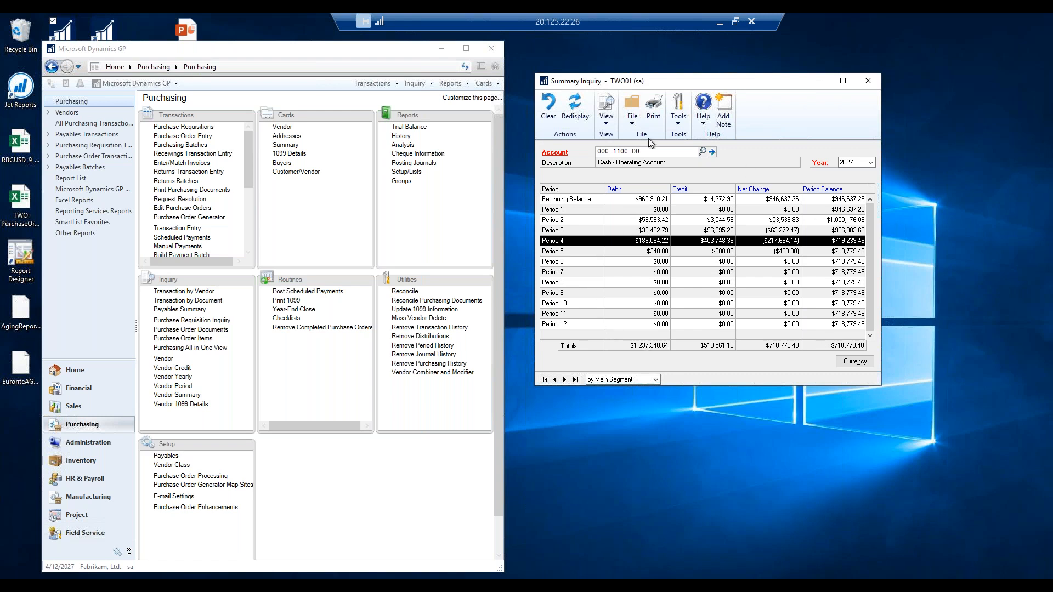
left_click(569, 111)
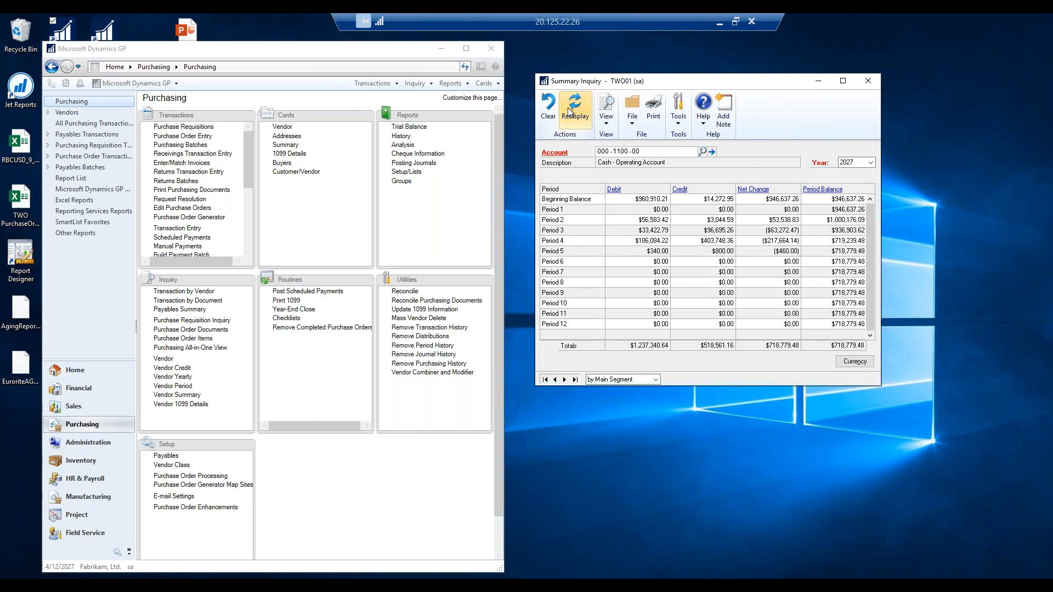
left_click(569, 113)
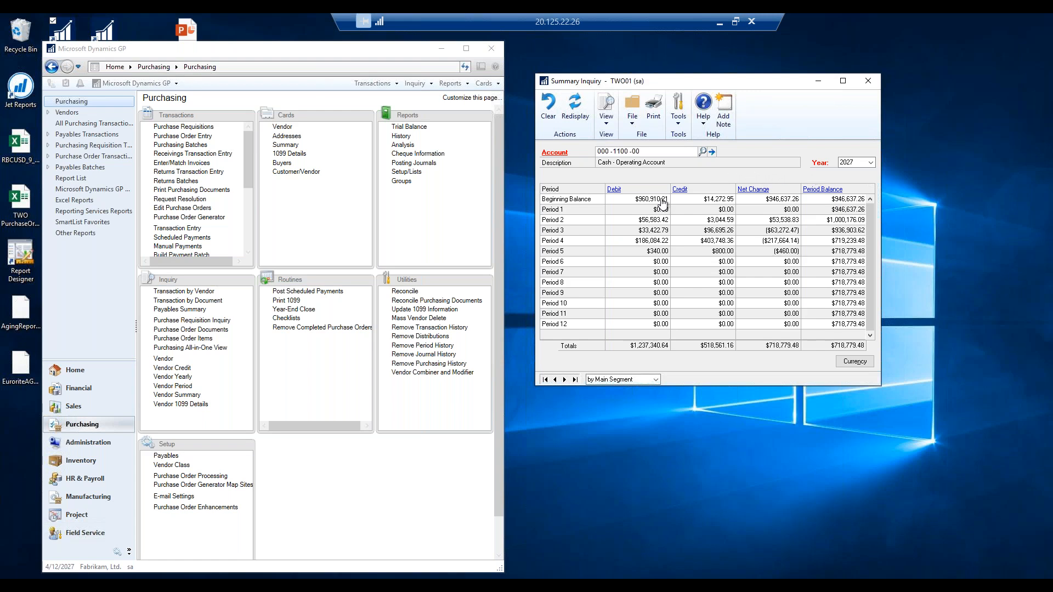
left_click(870, 81)
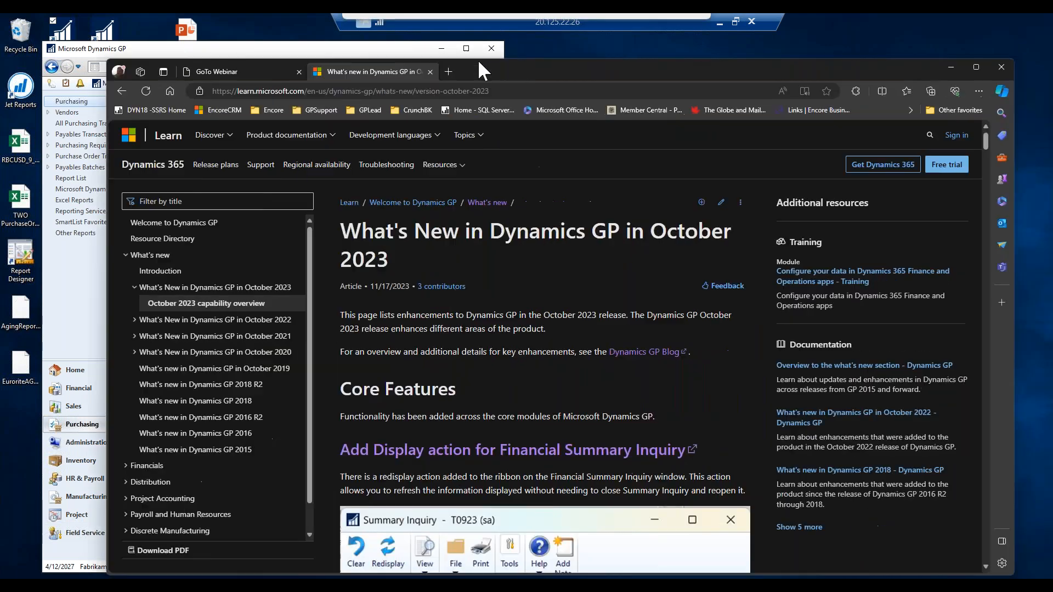
- Switch to the browser and review the October 2023 What's New page from Financial Summary Inquiry to Print/Email Cash Receipts Enhancements
left_click_drag(478, 59, 462, 34)
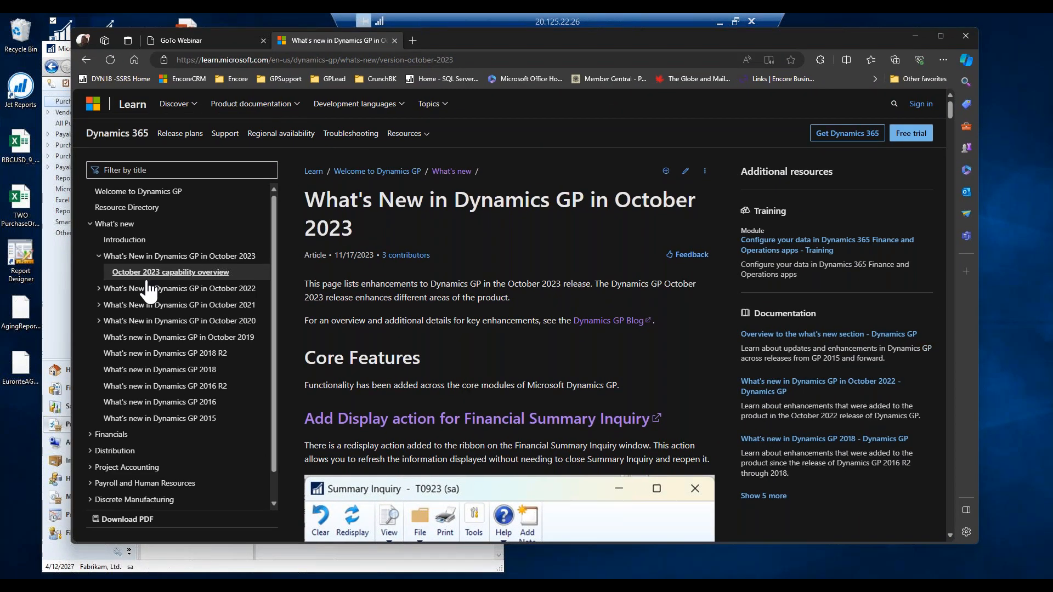
scroll(341, 314, "down", 8)
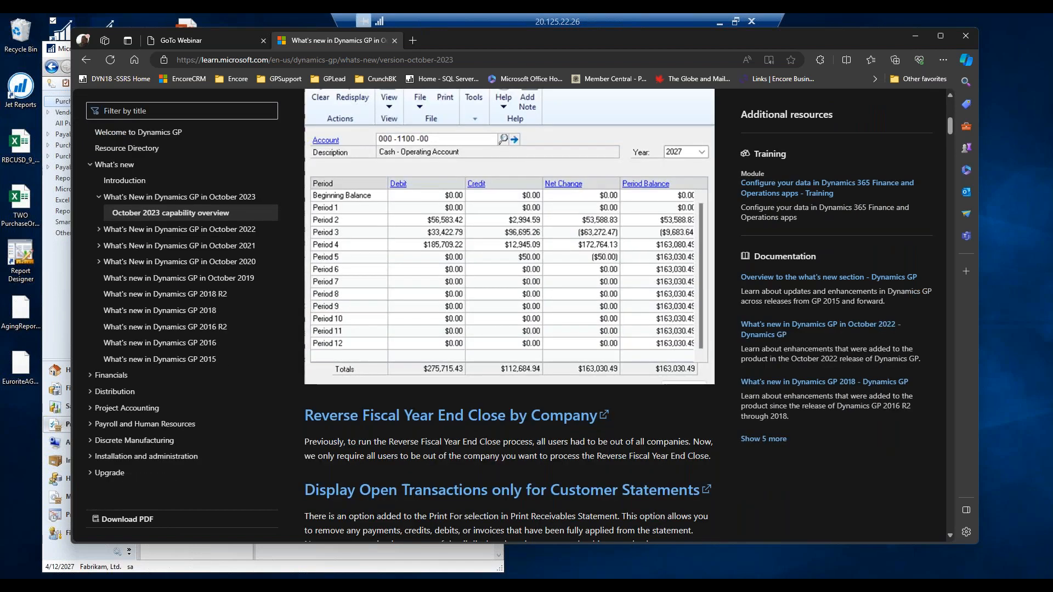
scroll(497, 335, "down", 4)
scroll(498, 339, "down", 1)
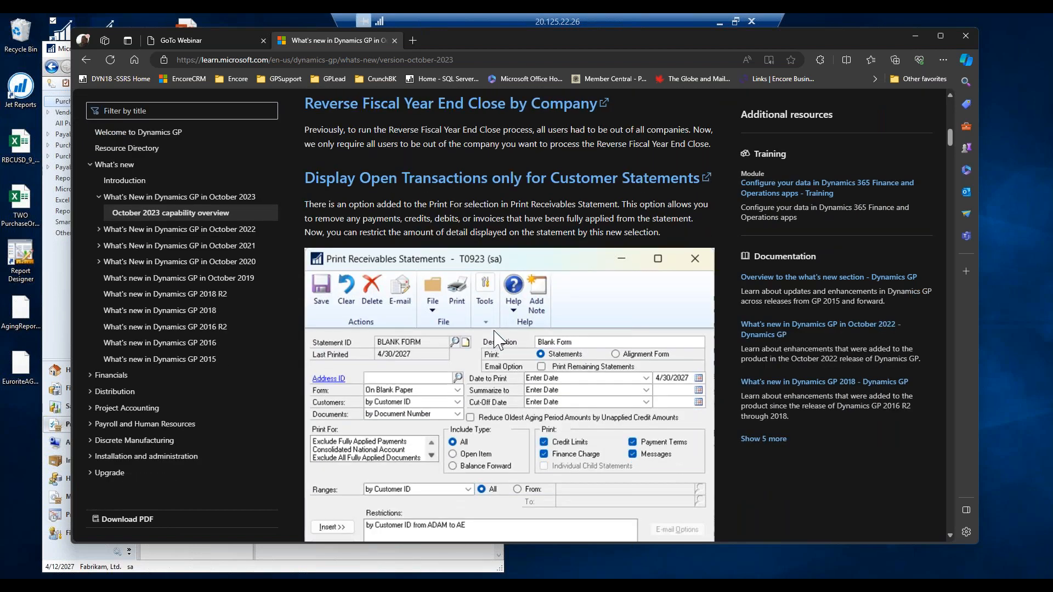
scroll(497, 338, "down", 1)
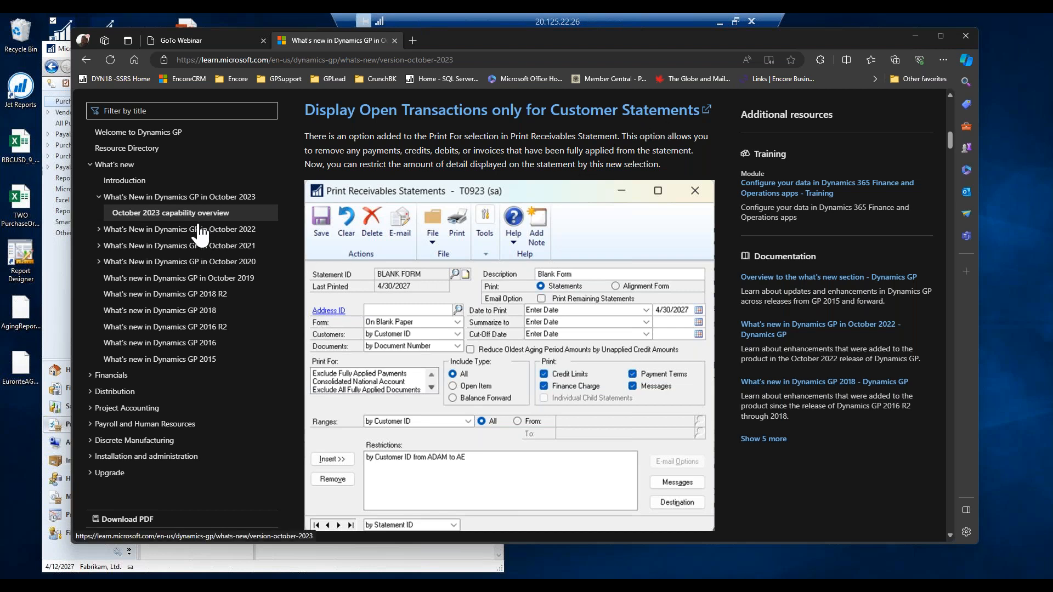
scroll(486, 283, "down", 10)
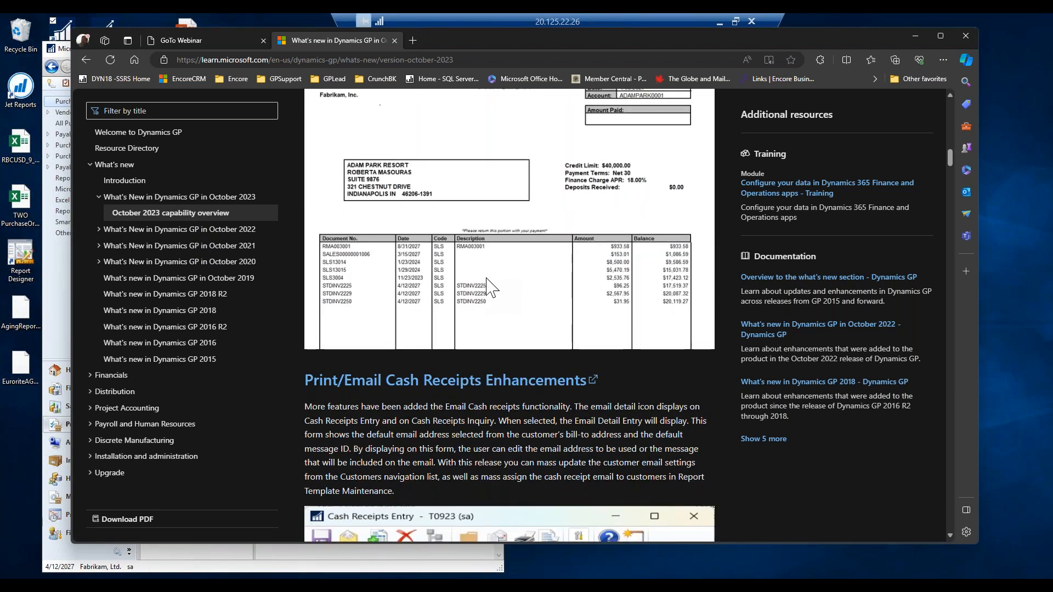
scroll(487, 283, "up", 6)
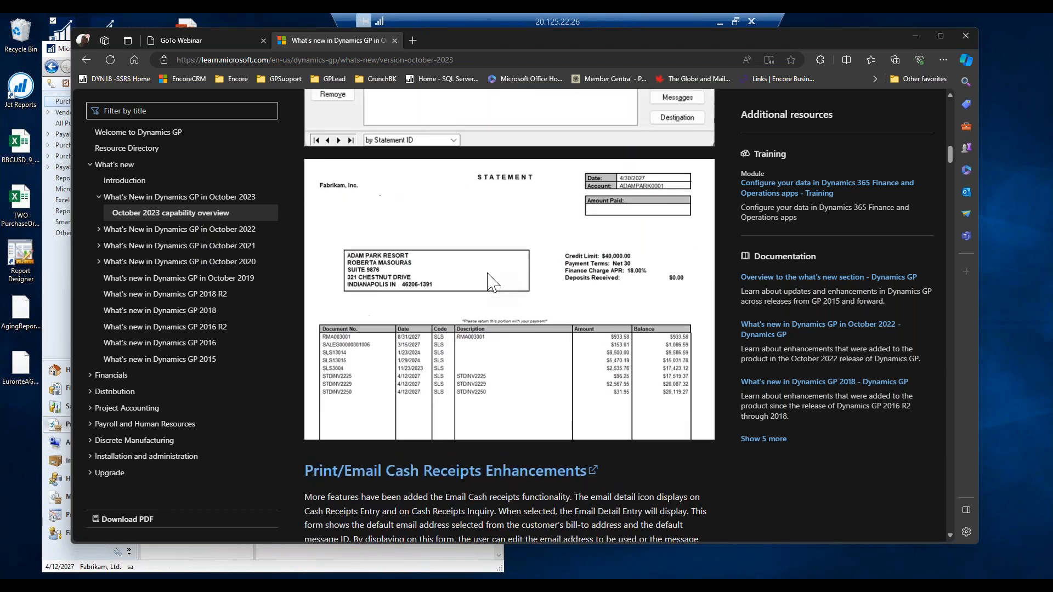
scroll(486, 282, "down", 8)
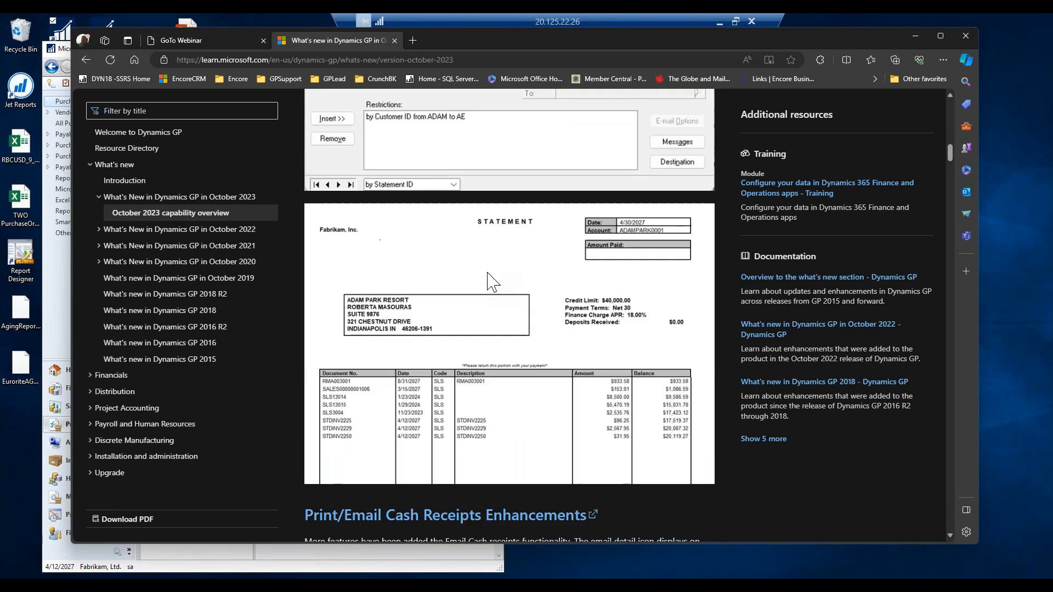
scroll(486, 282, "down", 4)
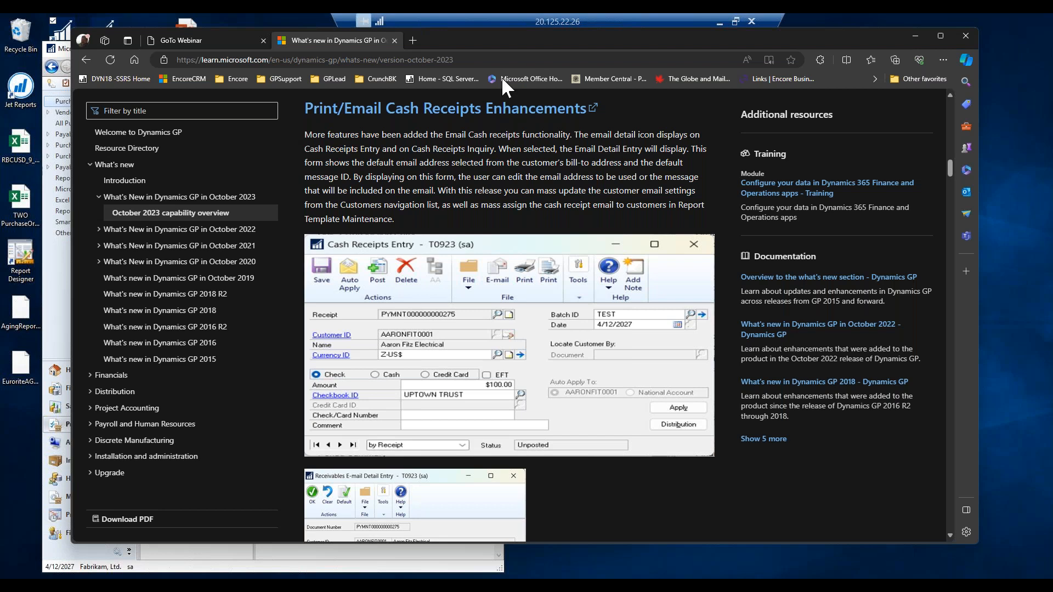
- Review the October 2023 enhancements from Print/Email Cash Receipts through Email/Reprint Vendor Remittance with Message Fields to Print 1099-DIV with Lines and Boxes
scroll(581, 356, "down", 5)
scroll(585, 359, "down", 2)
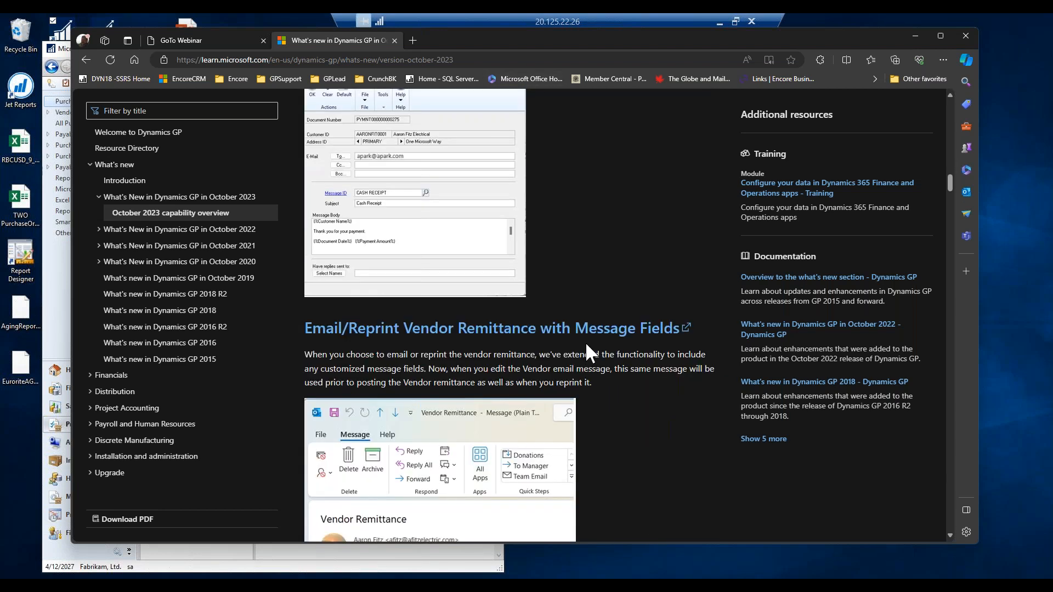
scroll(588, 334, "down", 2)
scroll(588, 331, "up", 5)
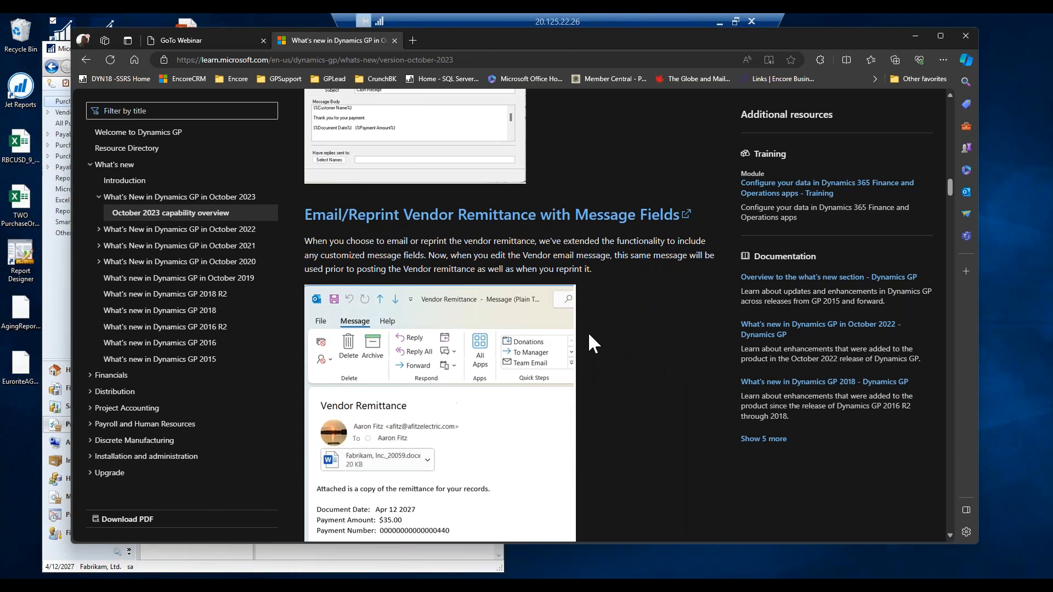
scroll(589, 336, "up", 2)
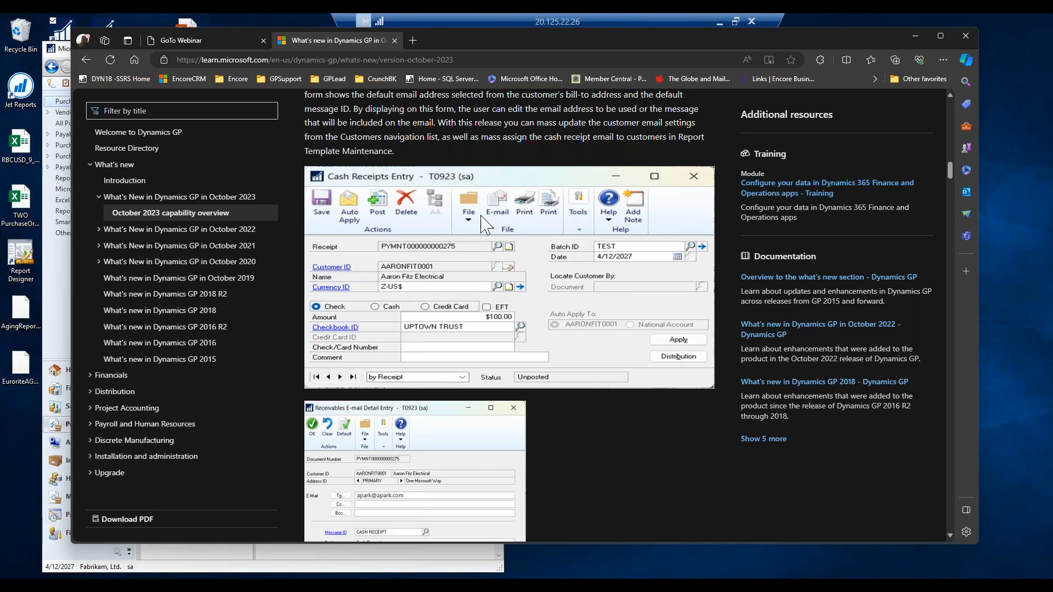
scroll(412, 229, "down", 2)
scroll(413, 229, "down", 10)
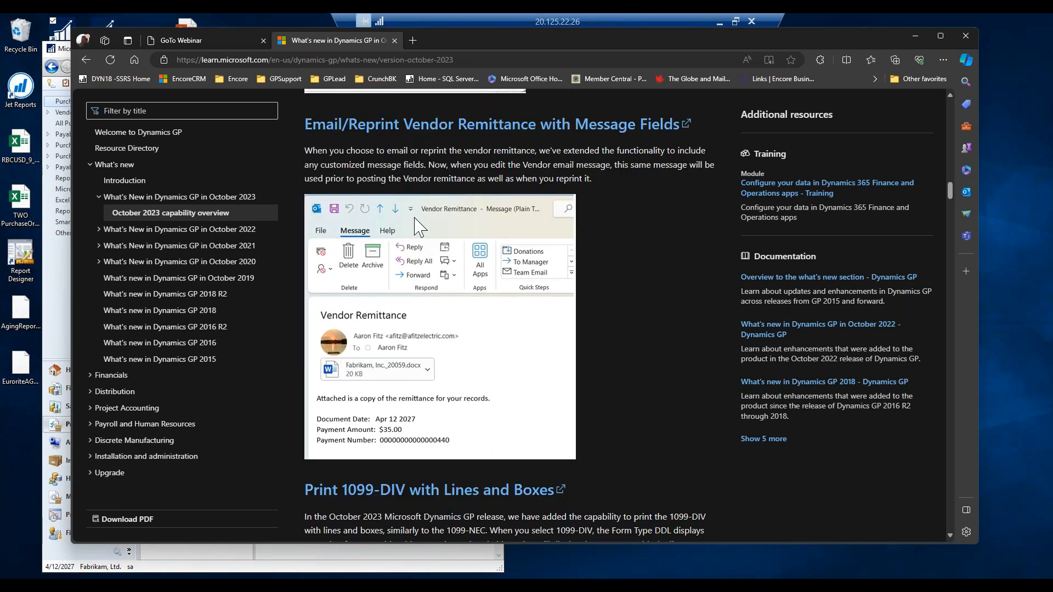
scroll(418, 222, "down", 5)
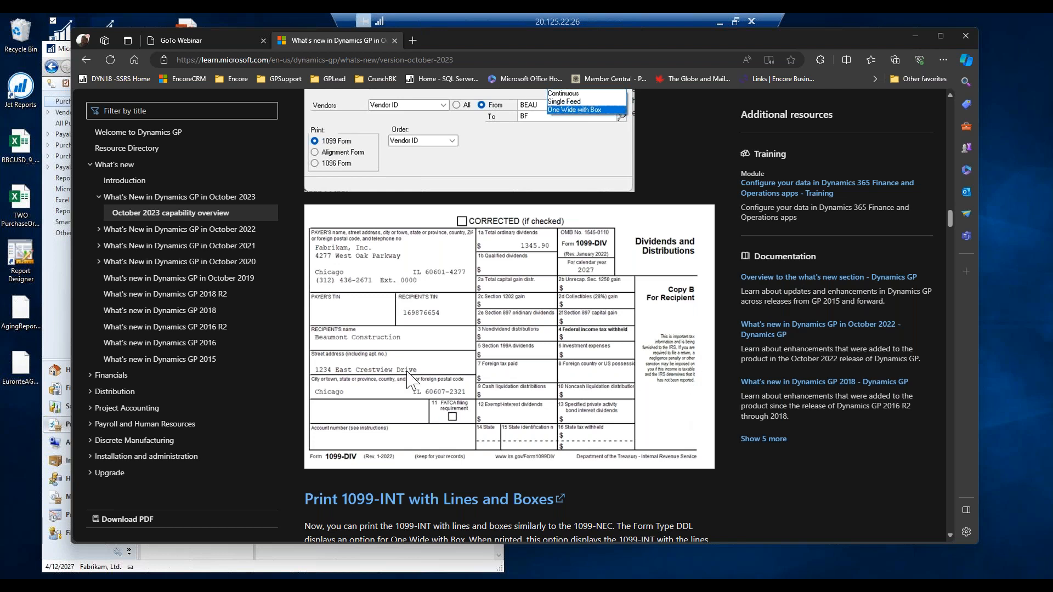
- Open the What's New in Dynamics GP in October 2022 page and review Print Cash Receipts and Inactivate Vendor Address ID
left_click(164, 229)
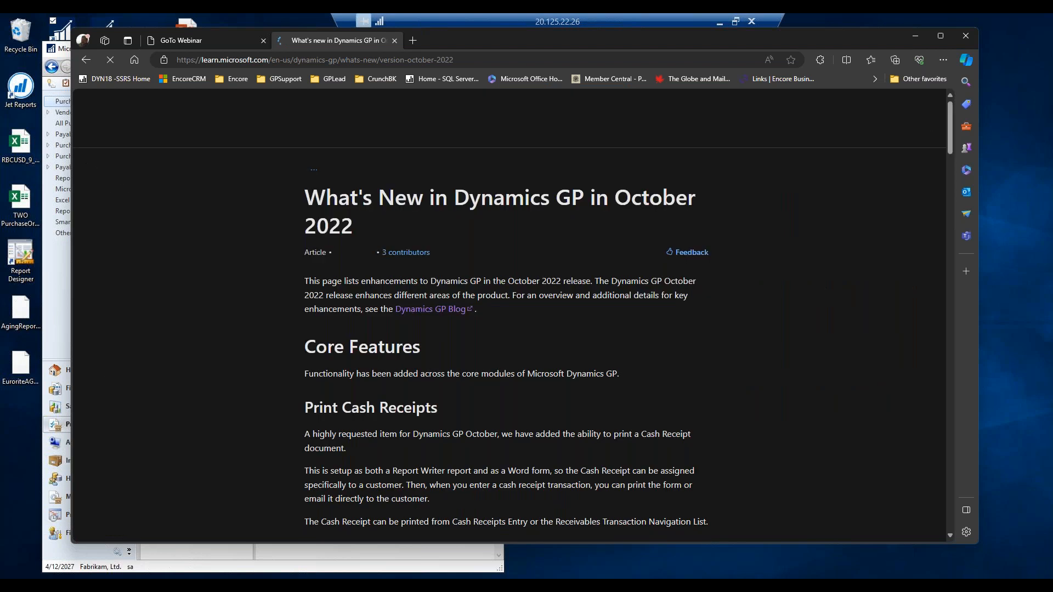
scroll(552, 294, "down", 6)
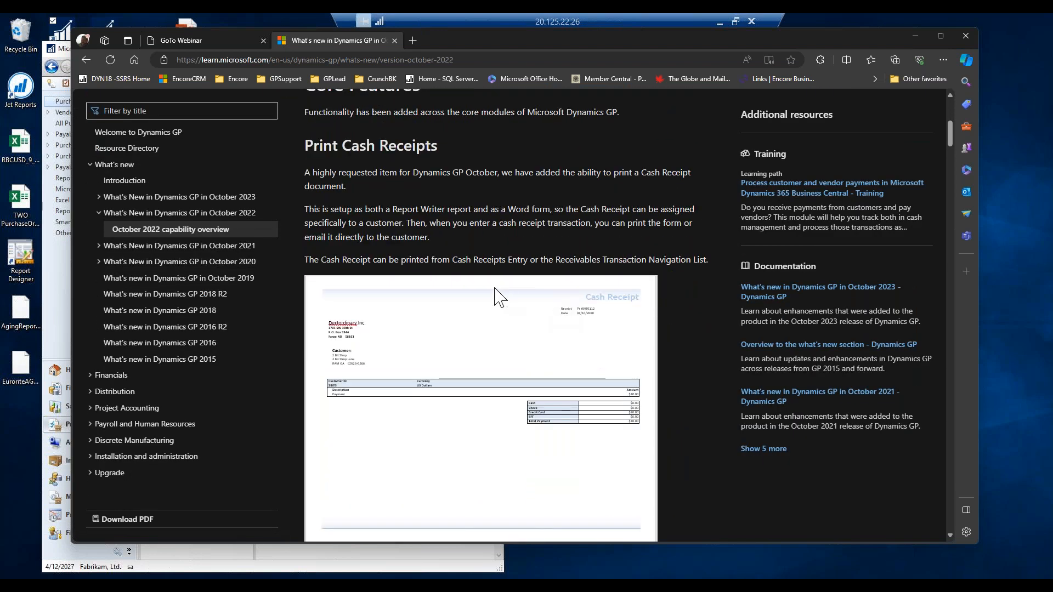
scroll(548, 289, "down", 5)
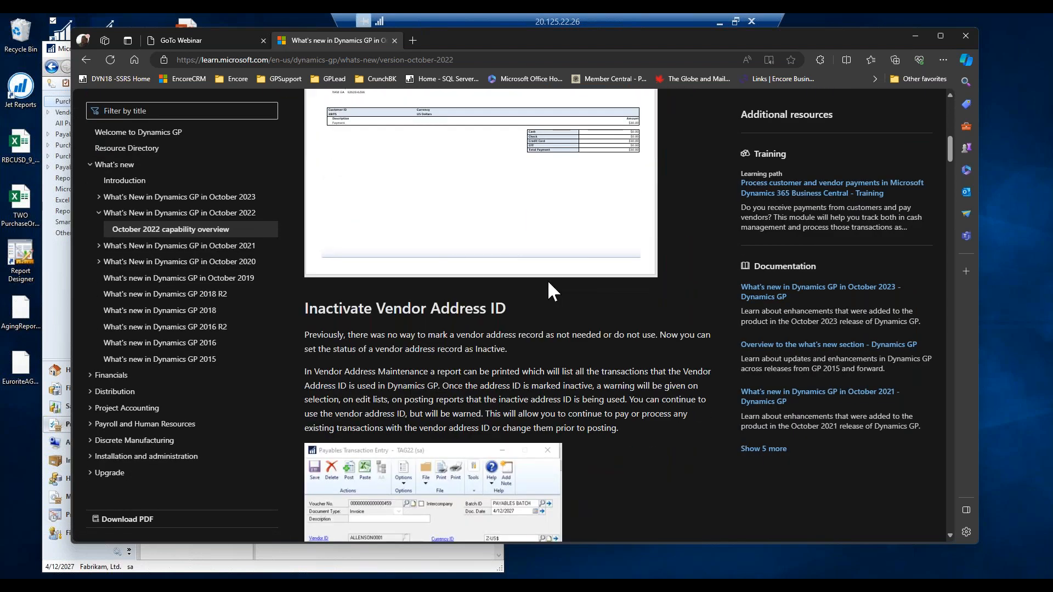
scroll(545, 277, "up", 1)
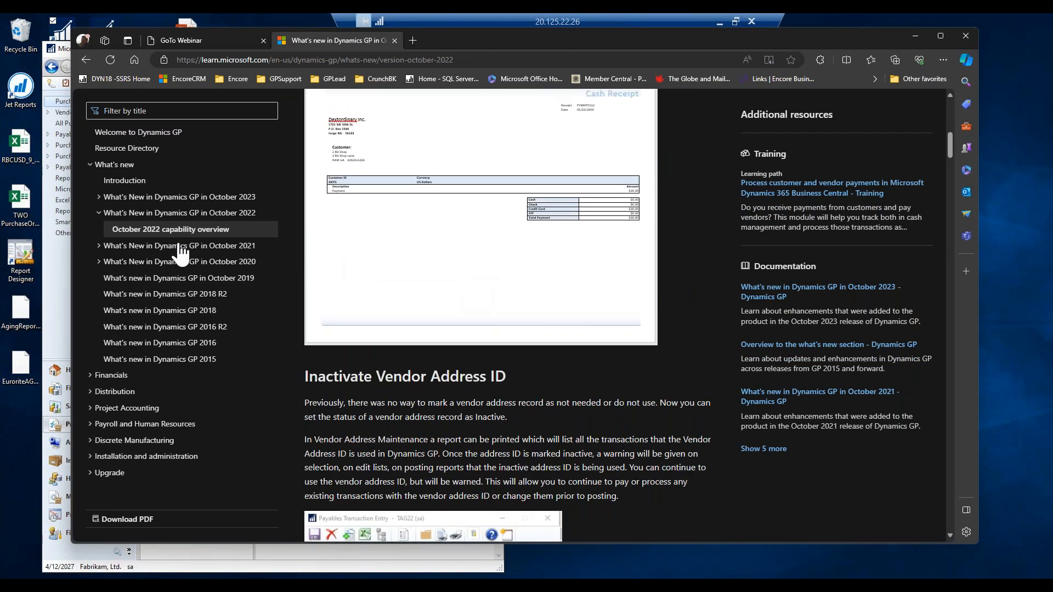
- Expand the October 2021 and October 2020 What's New topics and look through the 2020 System enhancements
left_click(99, 246)
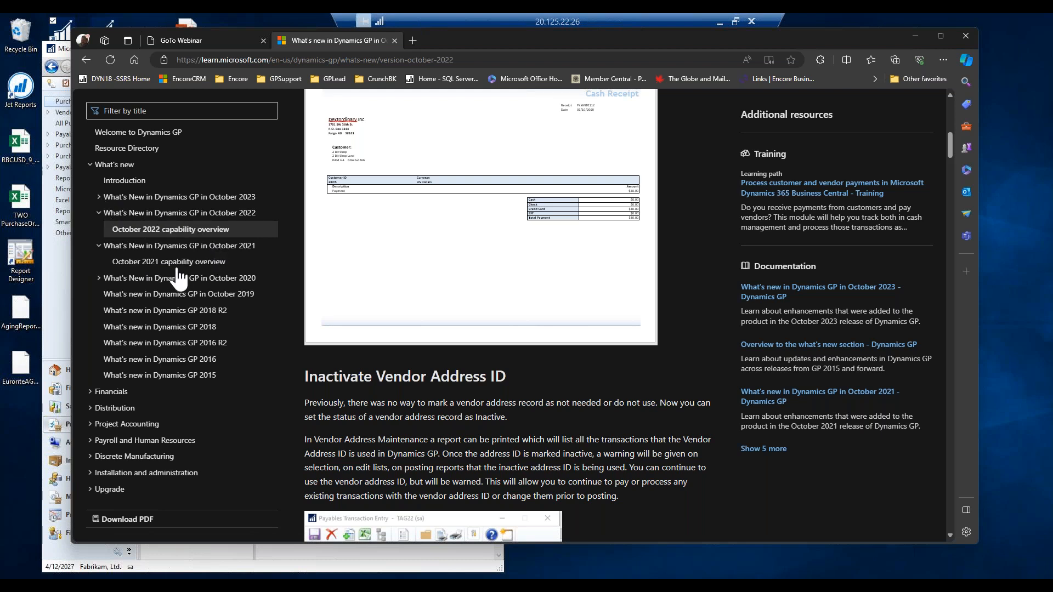
left_click(99, 280)
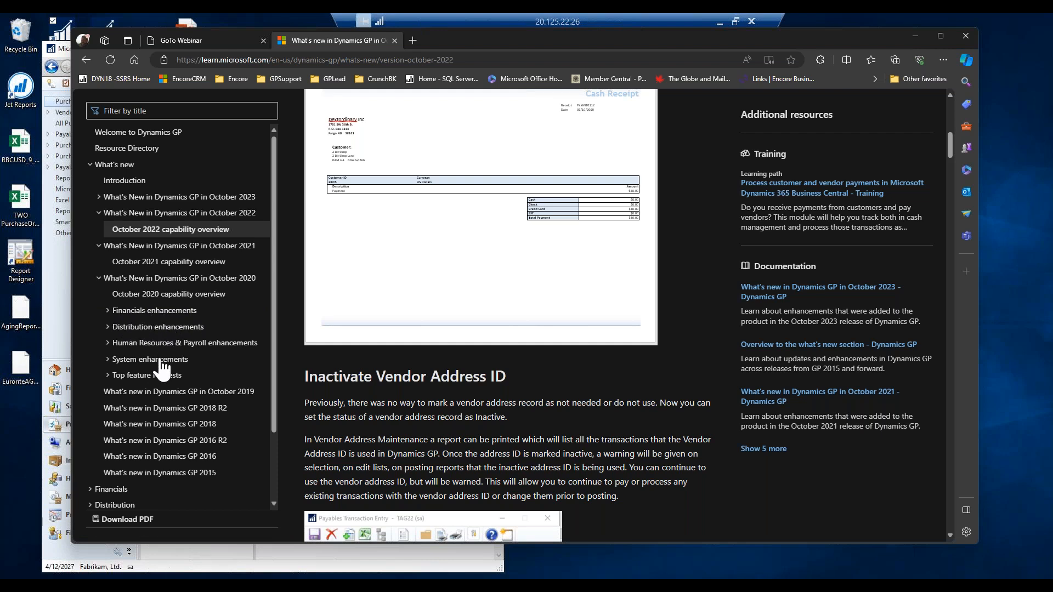
left_click(154, 362)
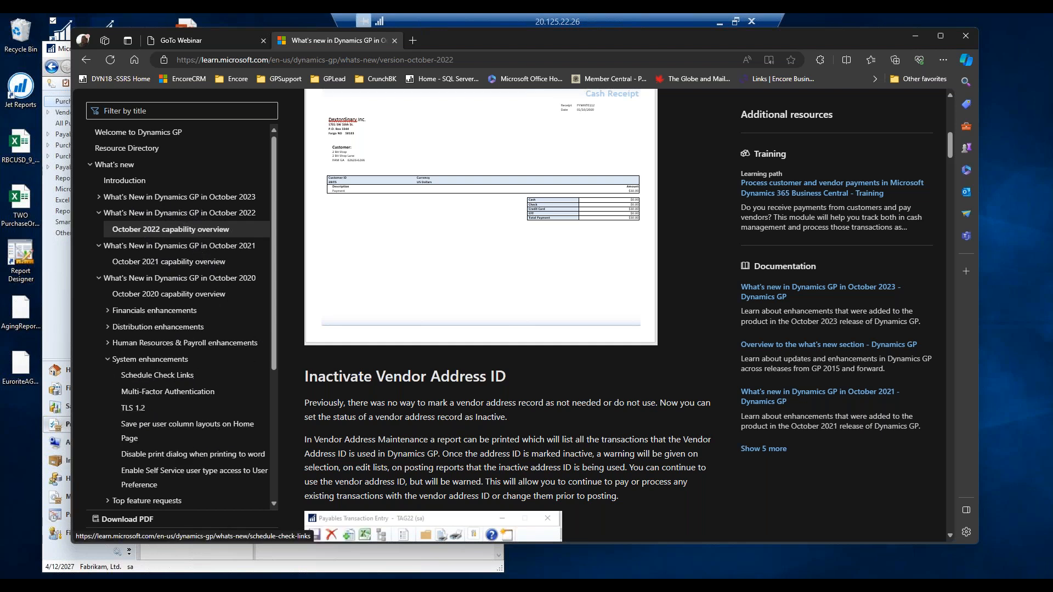
left_click(120, 359)
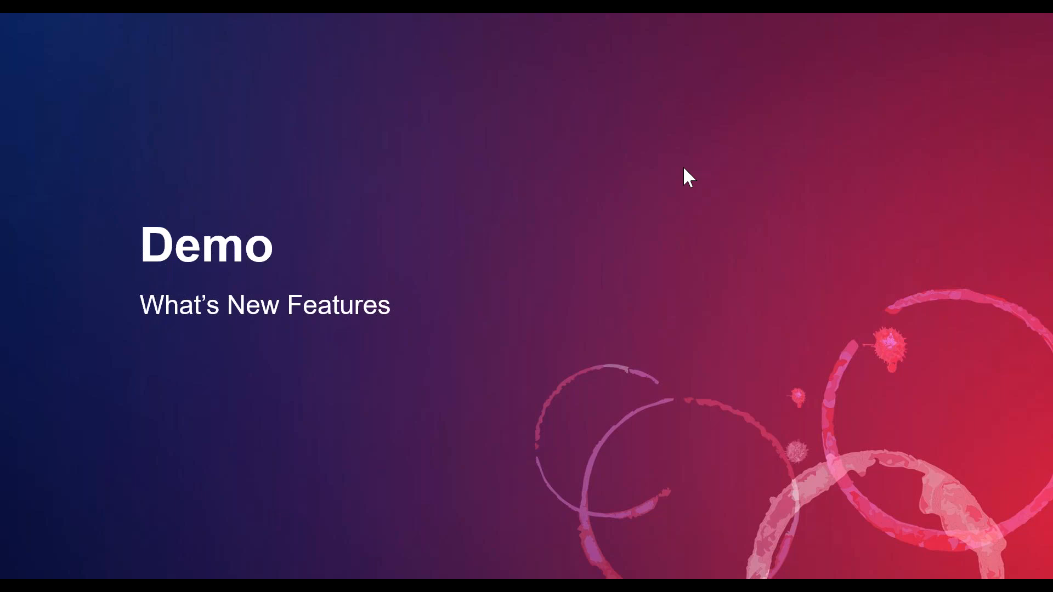
key("Right")
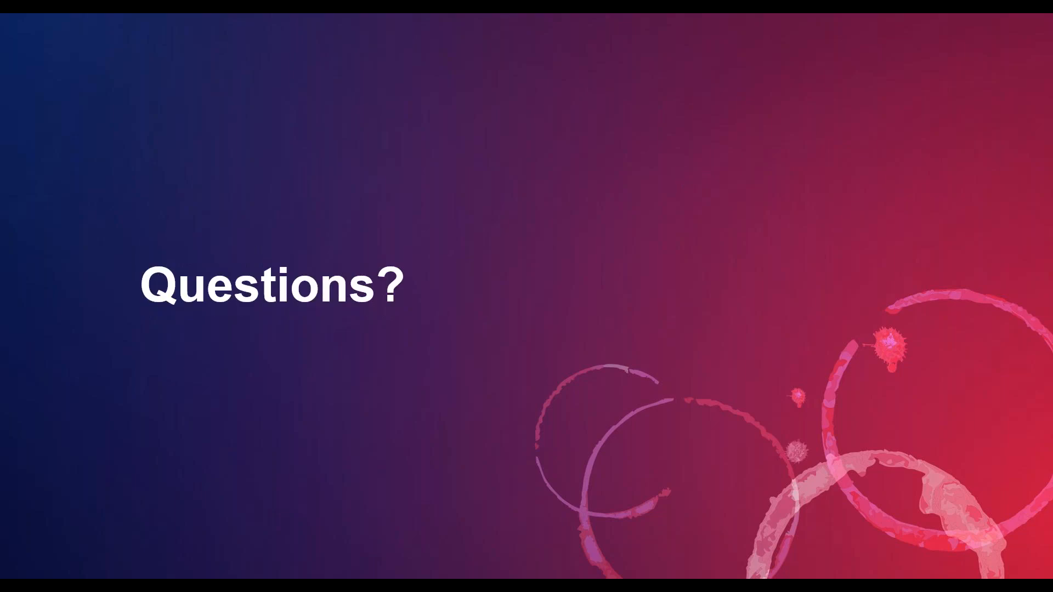